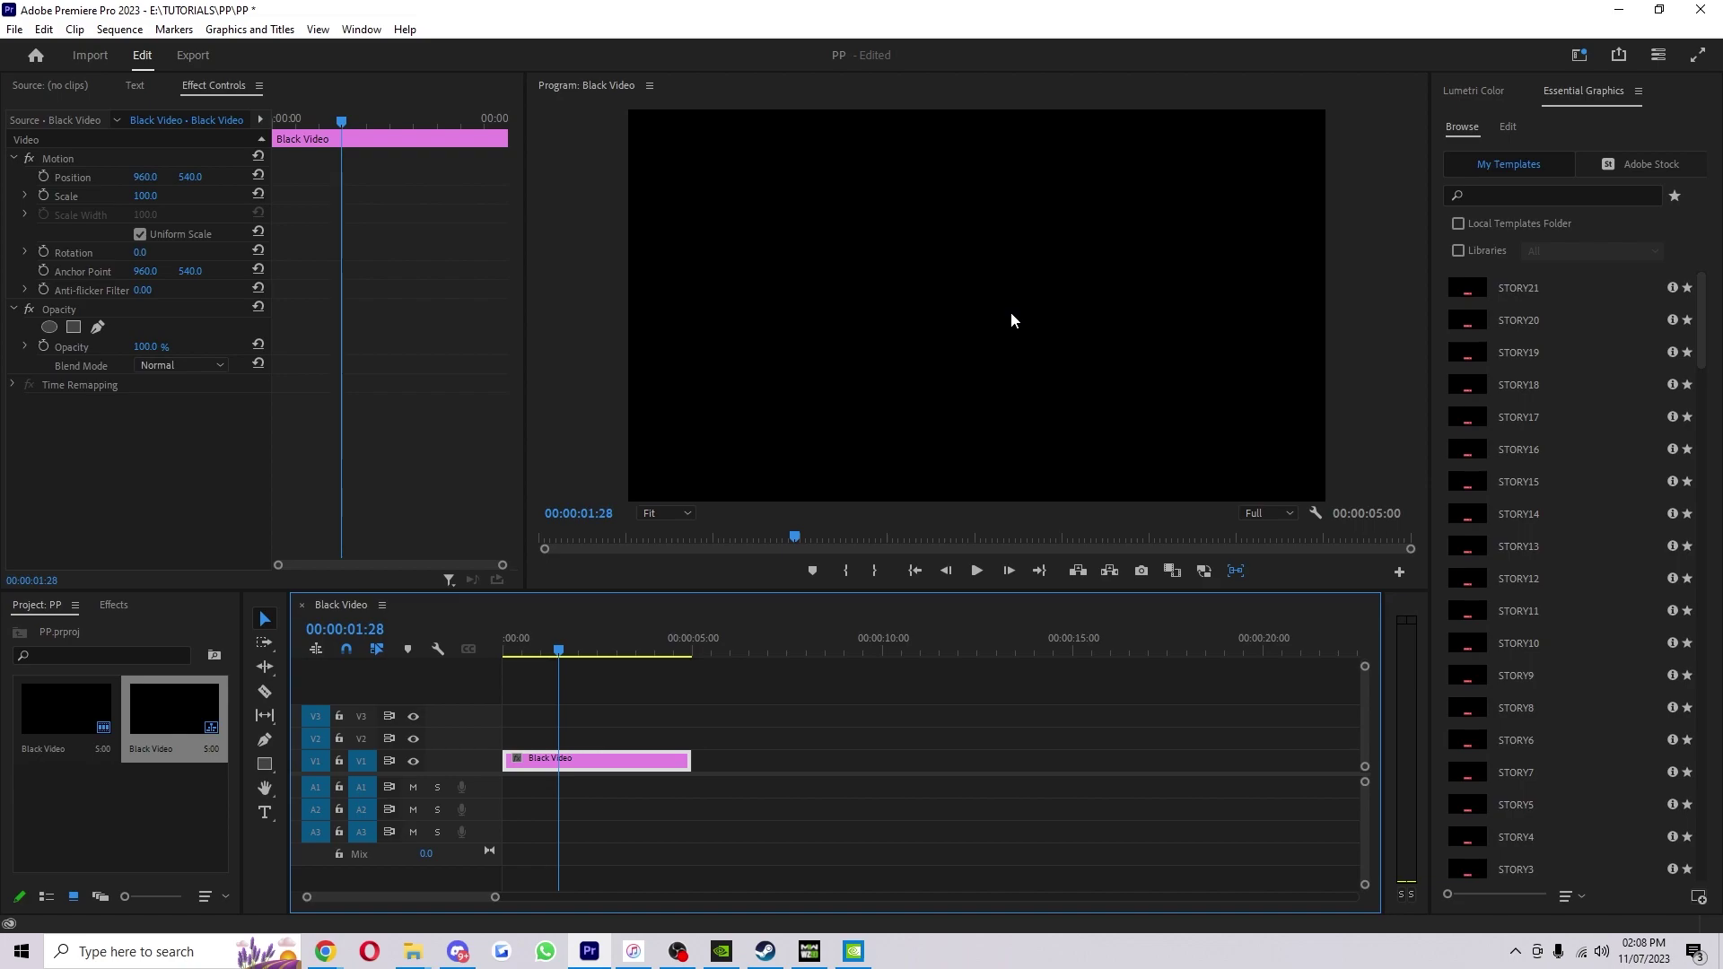
Draw a wide text box in the upper-left part of the black video frame with the Type tool at 00:00:01:04.
{"action": "key", "text": "t"}
{"action": "key", "text": "v"}
{"action": "left_click", "coordinate": [265, 813]}
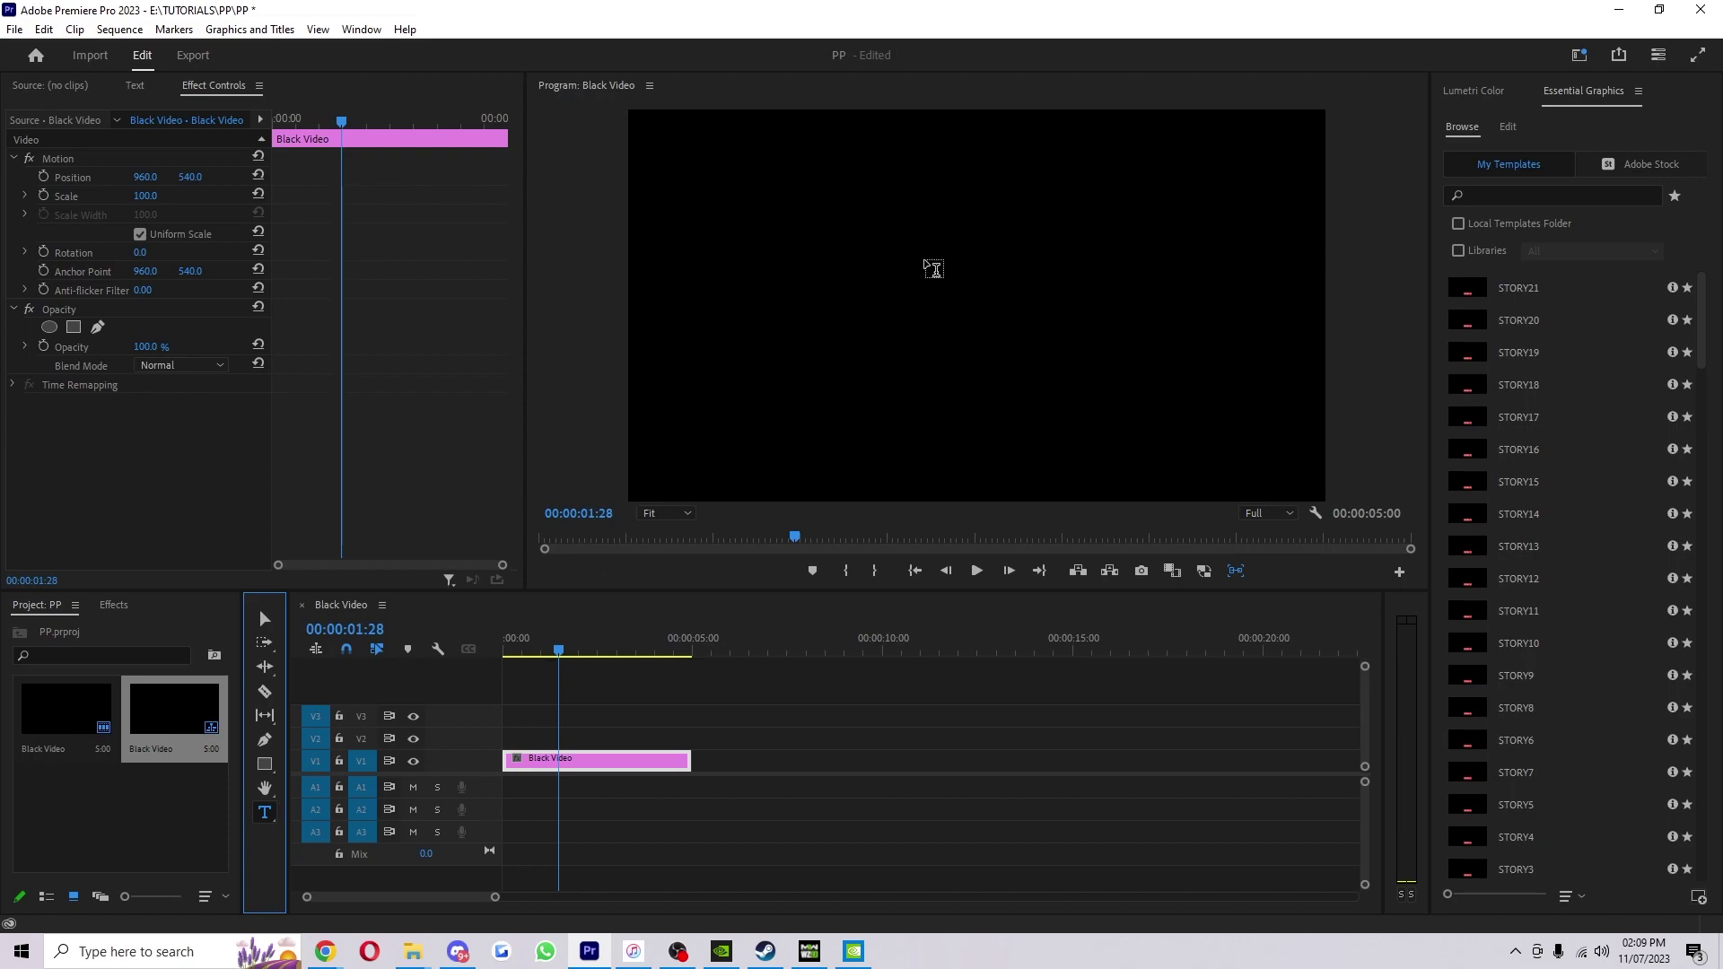
{"action": "left_click_drag", "start_coordinate": [773, 217], "coordinate": [1161, 434]}
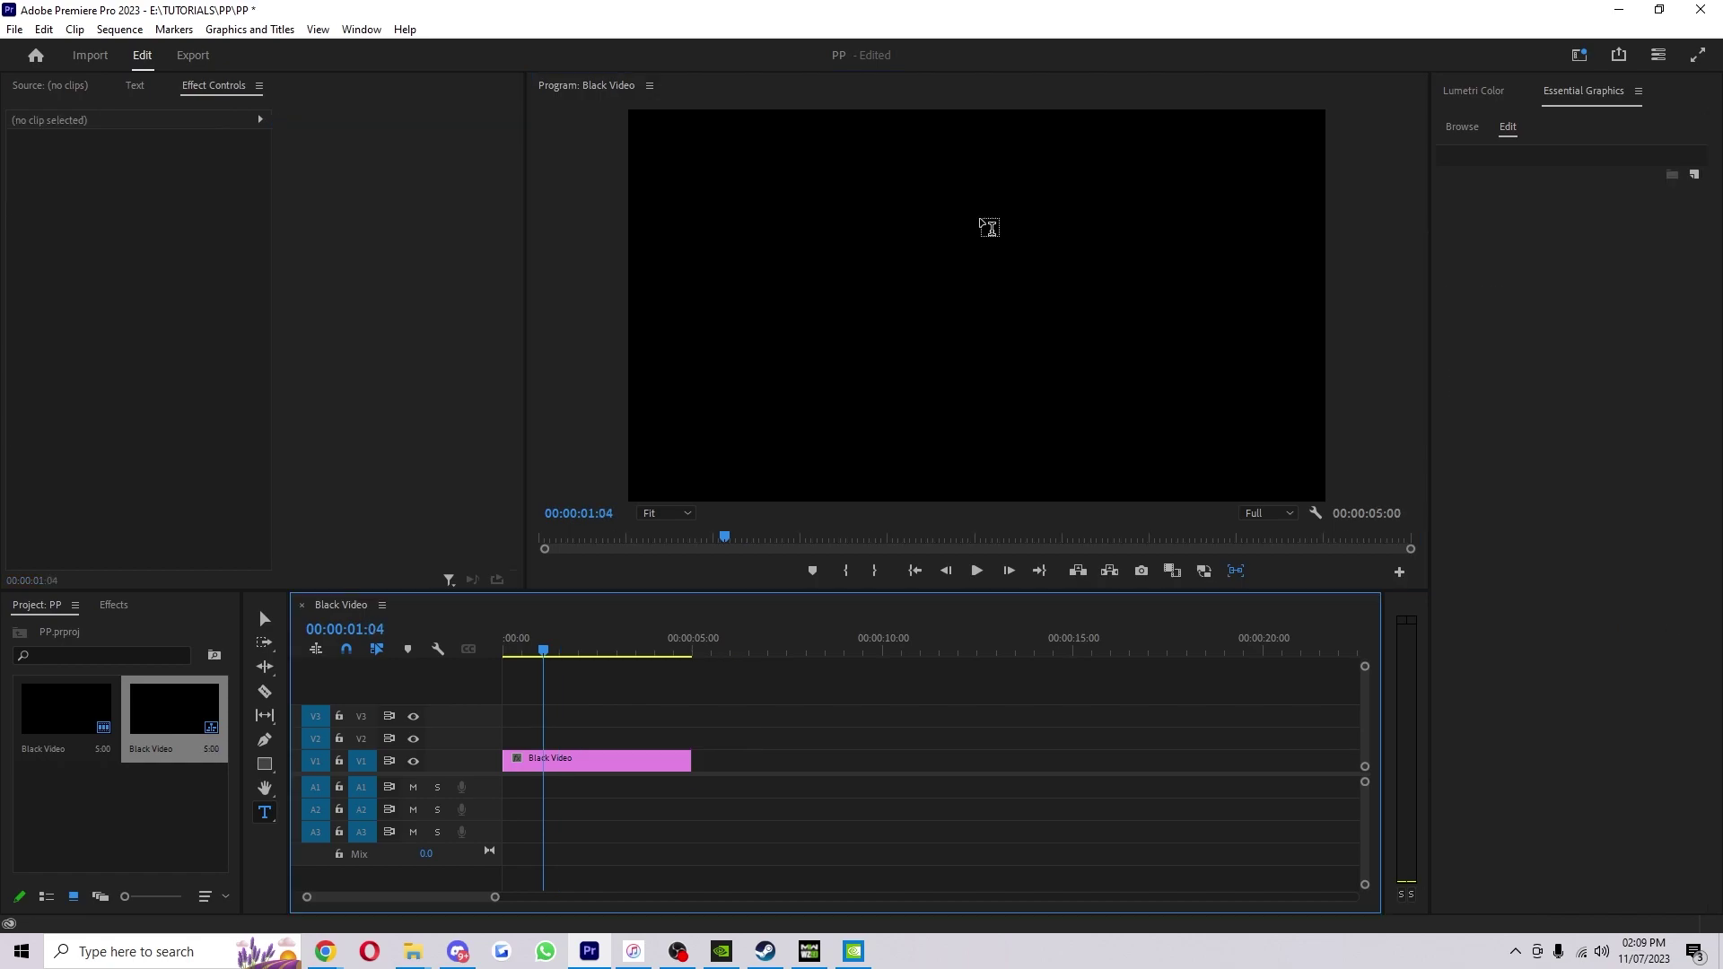
{"action": "left_click", "coordinate": [989, 223]}
{"action": "left_click_drag", "start_coordinate": [679, 163], "coordinate": [1025, 253]}
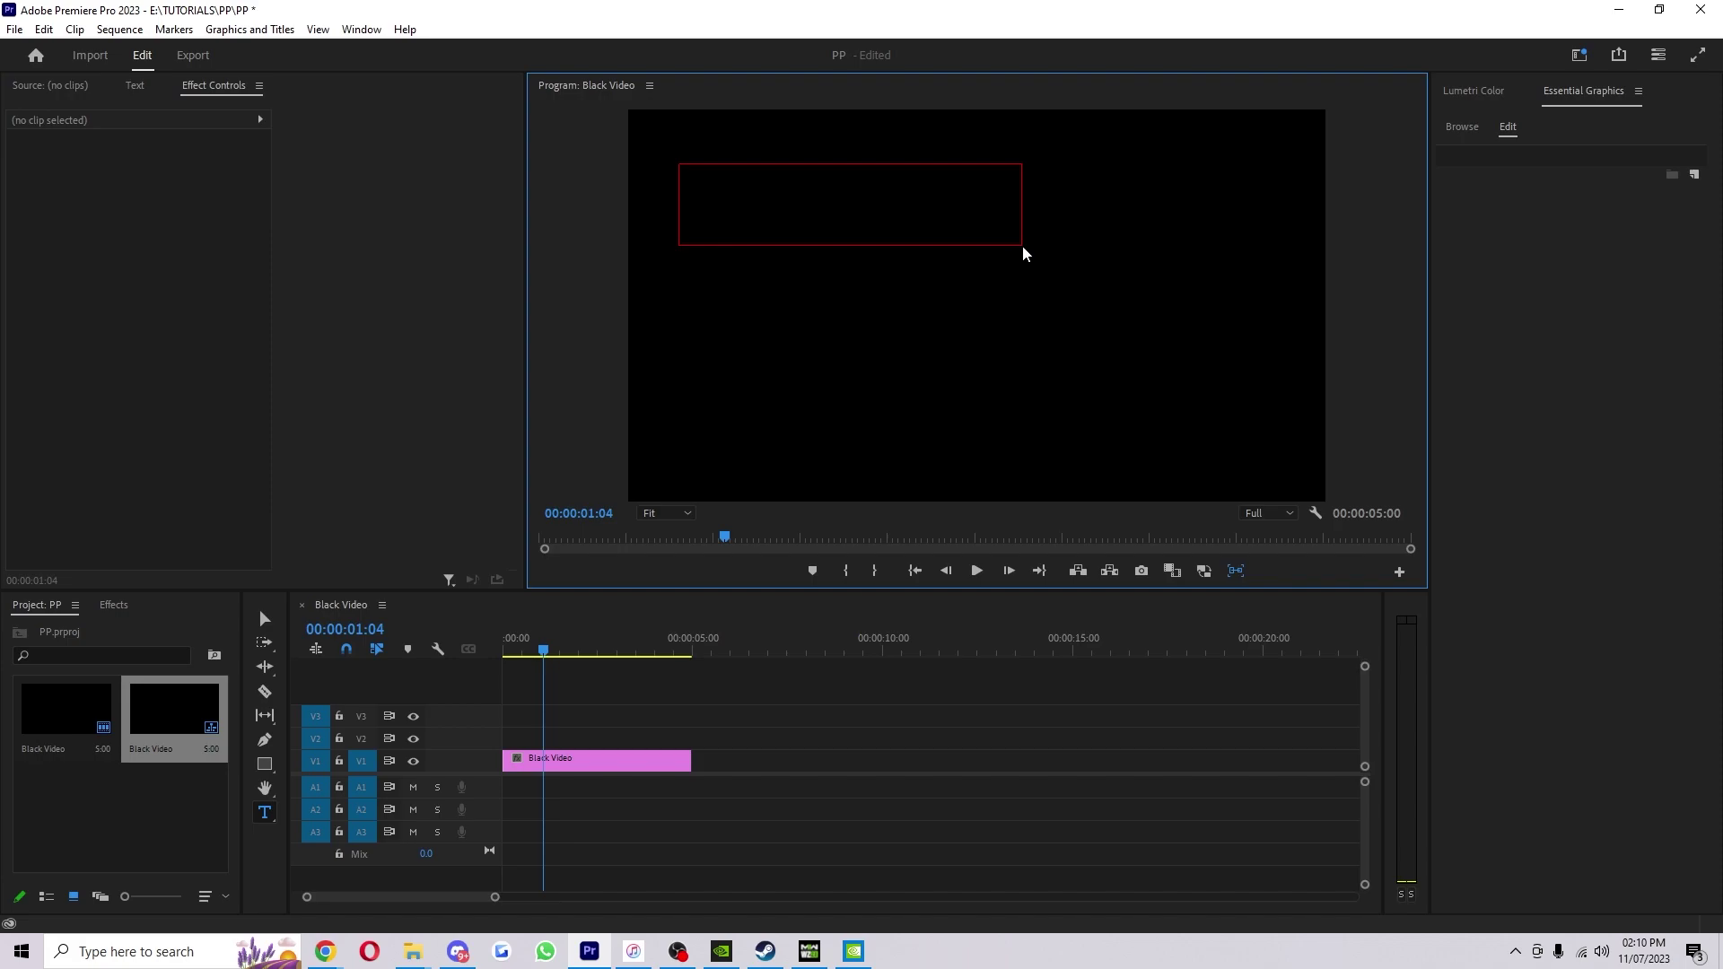
{"action": "left_click_drag", "start_coordinate": [1025, 253], "coordinate": [1026, 253]}
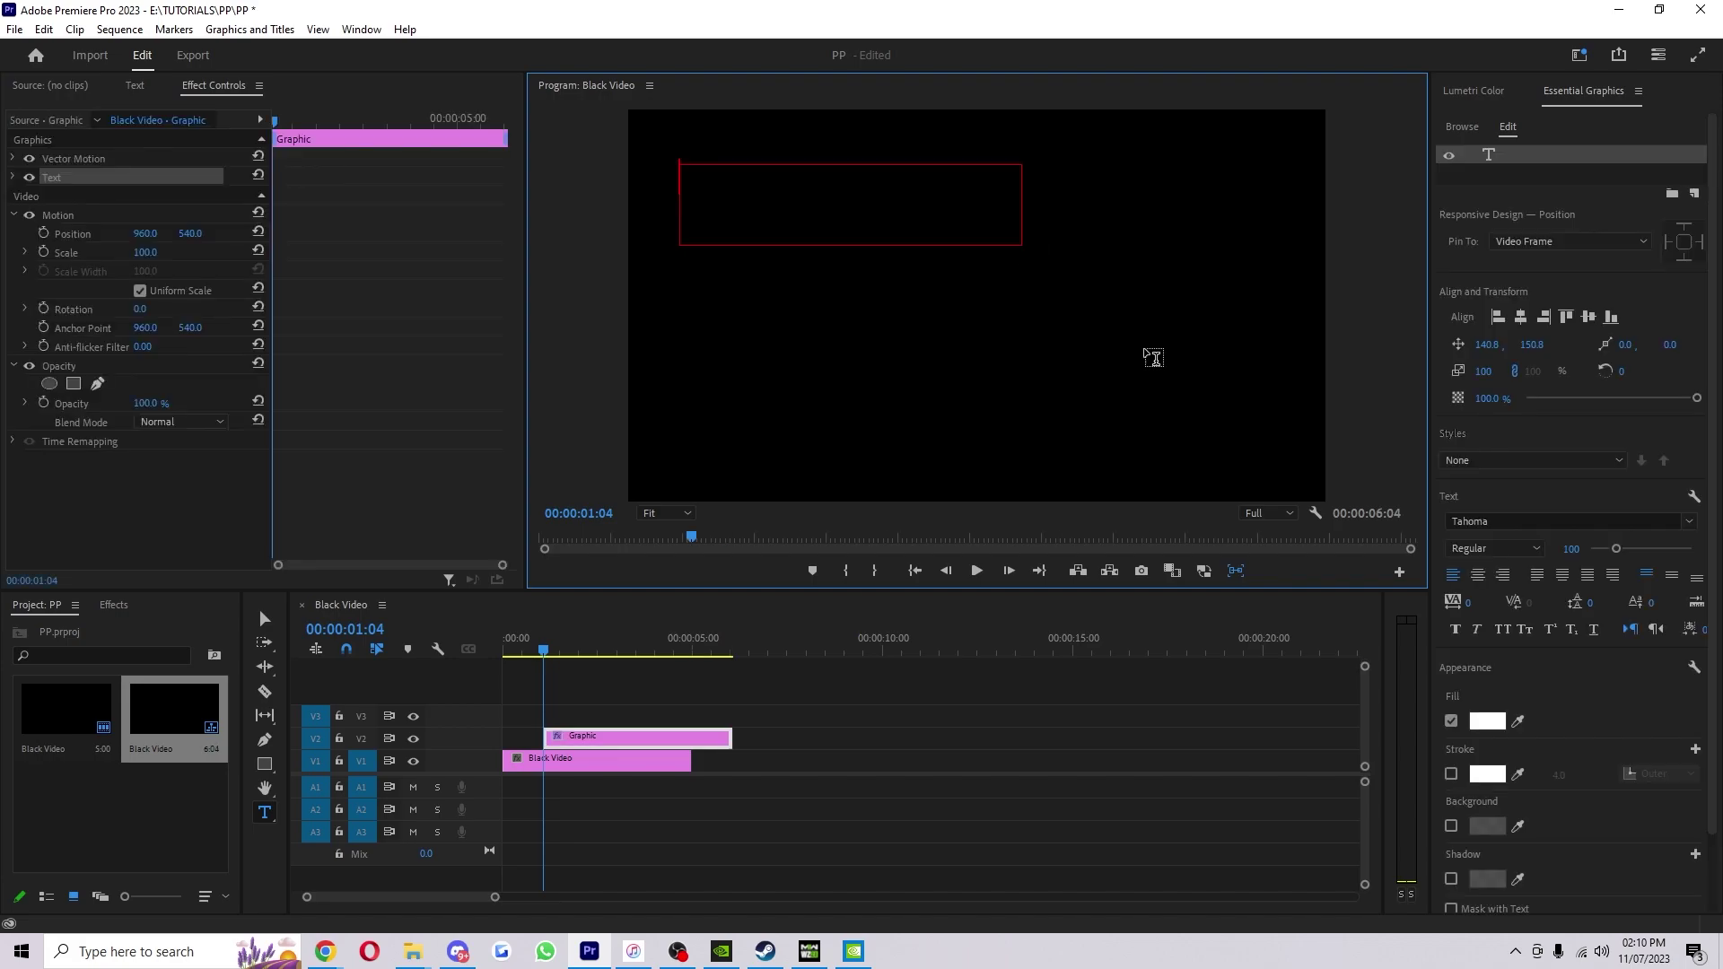
{"action": "type", "text": "OWOWO"}
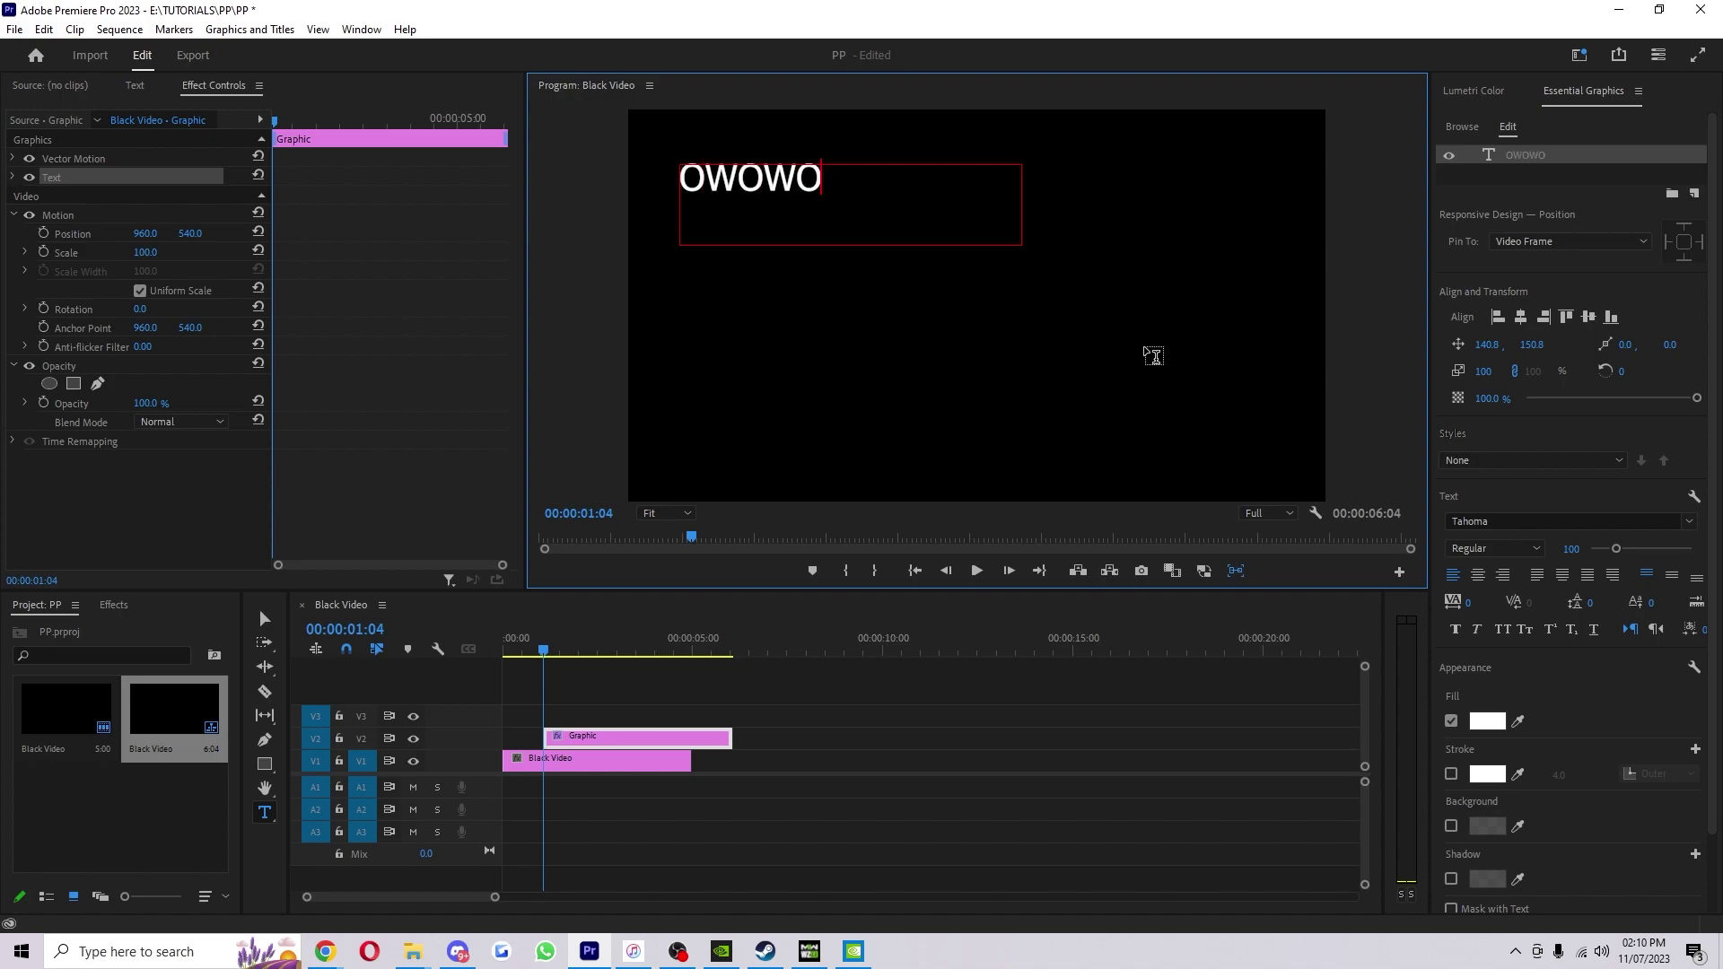
{"action": "key", "text": "BackSpace"}
{"action": "key", "text": "BackSpace"}
{"action": "key", "text": "BackSpace"}
{"action": "key", "text": "BackSpace"}
{"action": "key", "text": "BackSpace"}
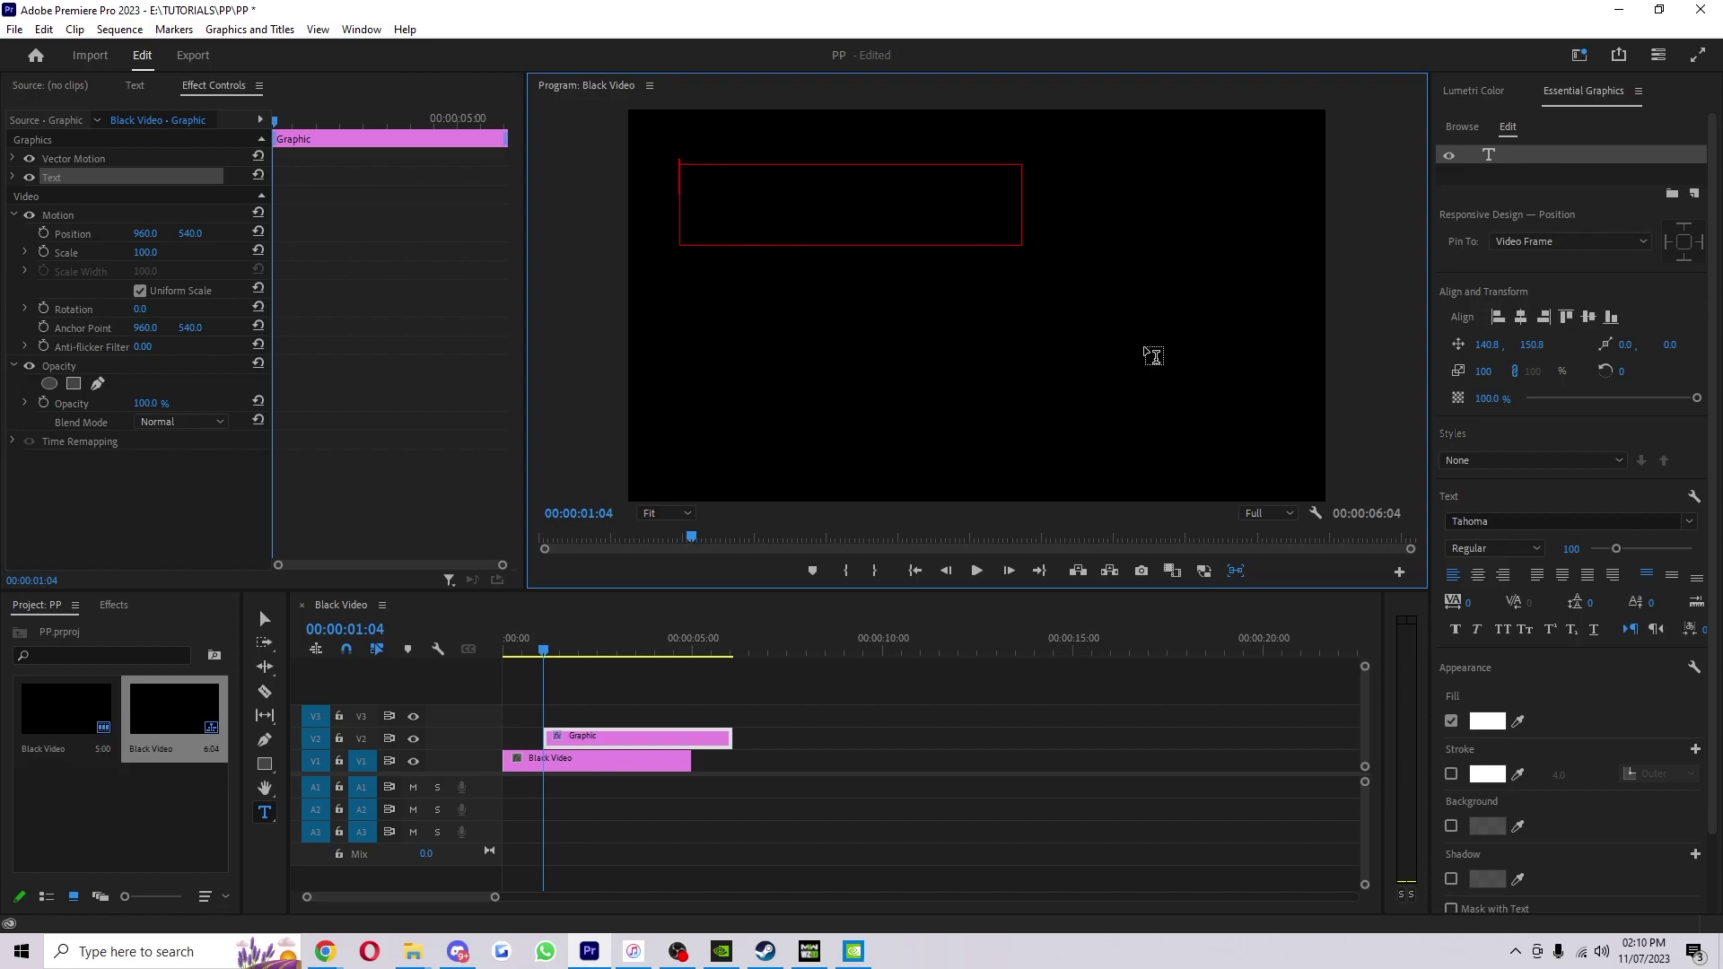
Enter HELLO in the text box and center the box horizontally and vertically in the frame.
{"action": "type", "text": "HELLO"}
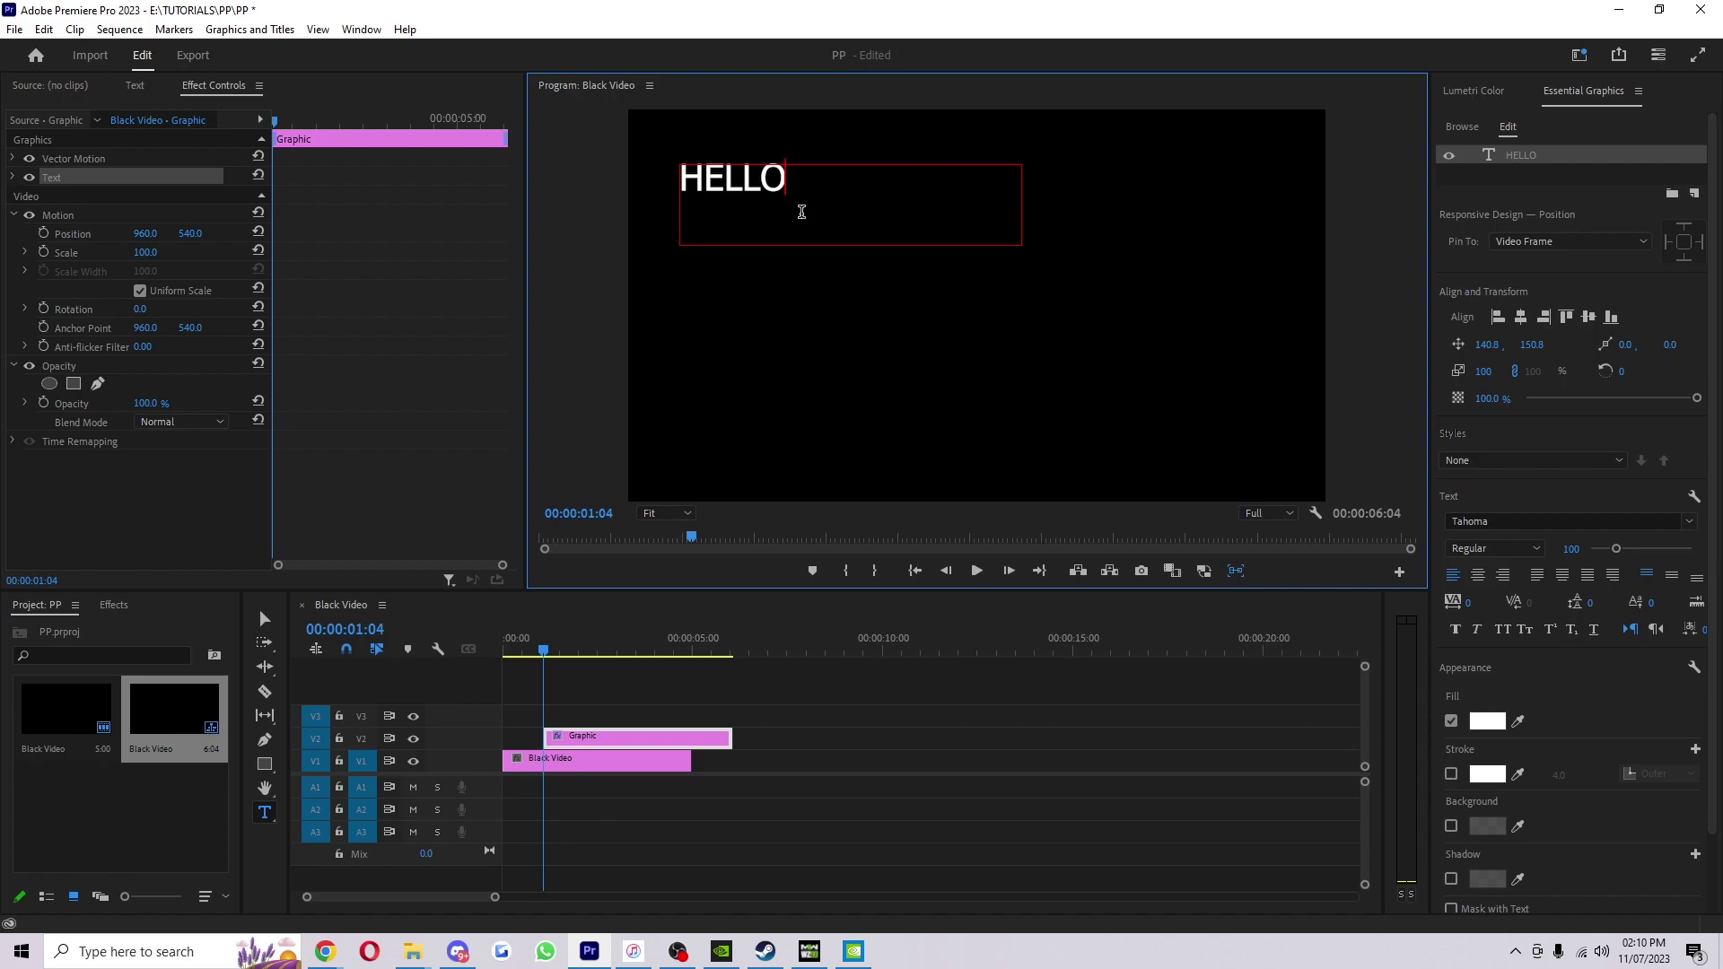
{"action": "left_click", "coordinate": [1523, 320]}
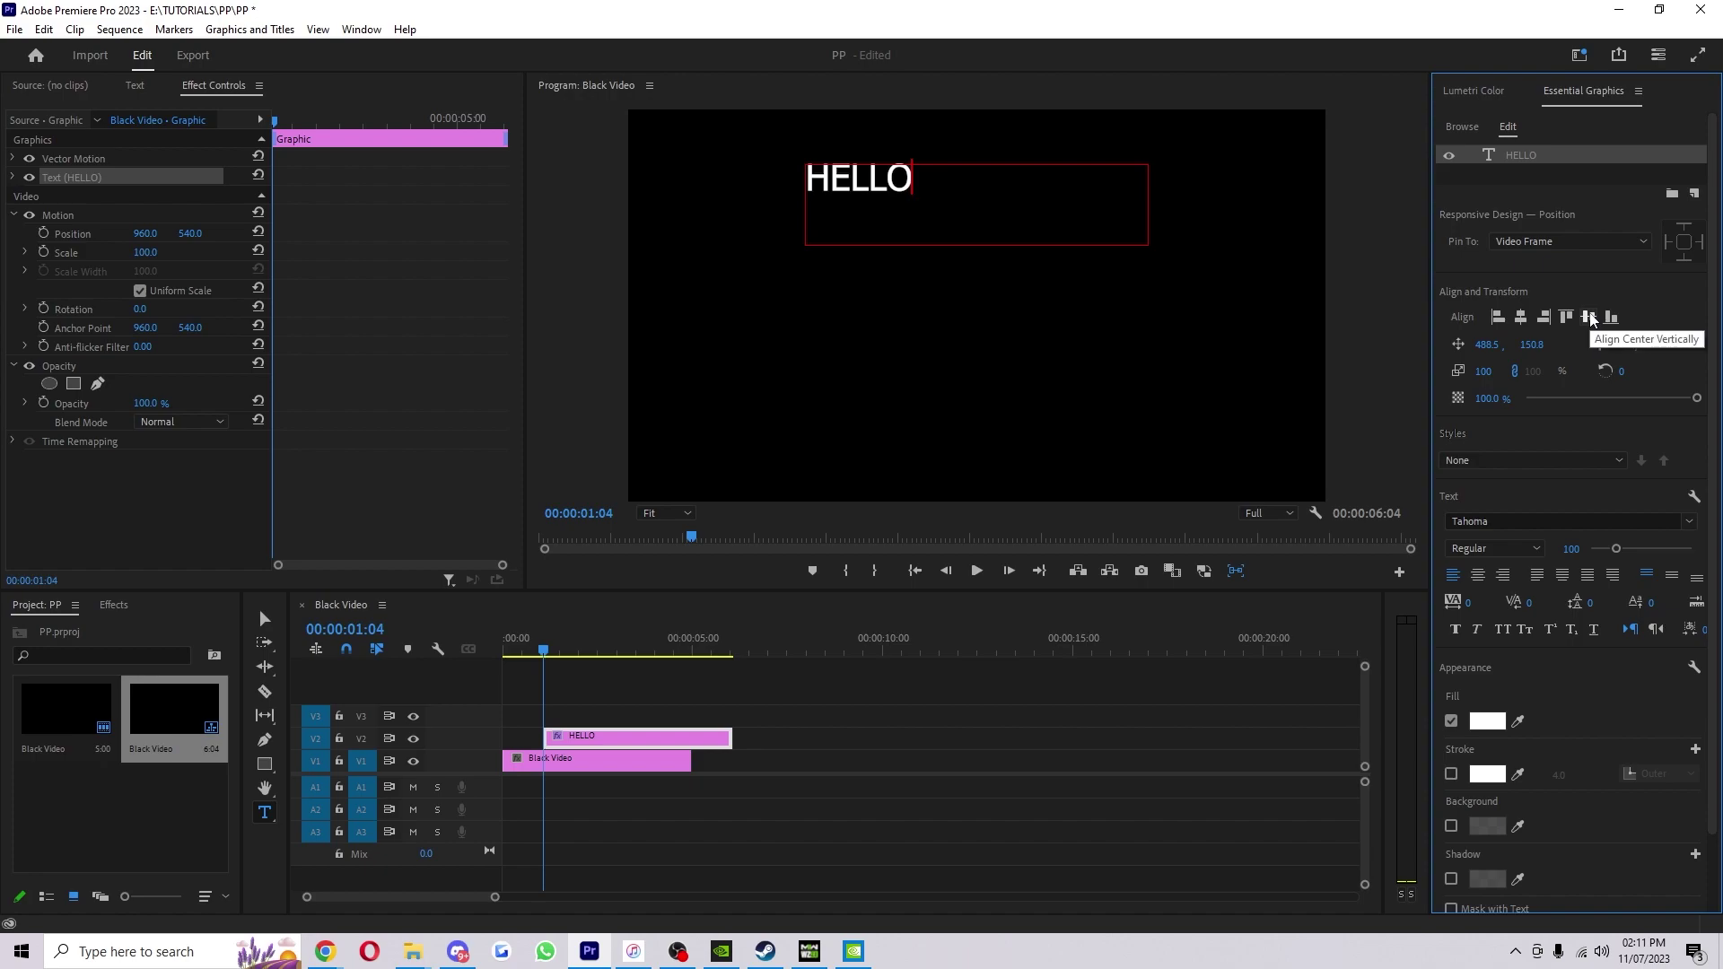
{"action": "left_click", "coordinate": [1590, 319]}
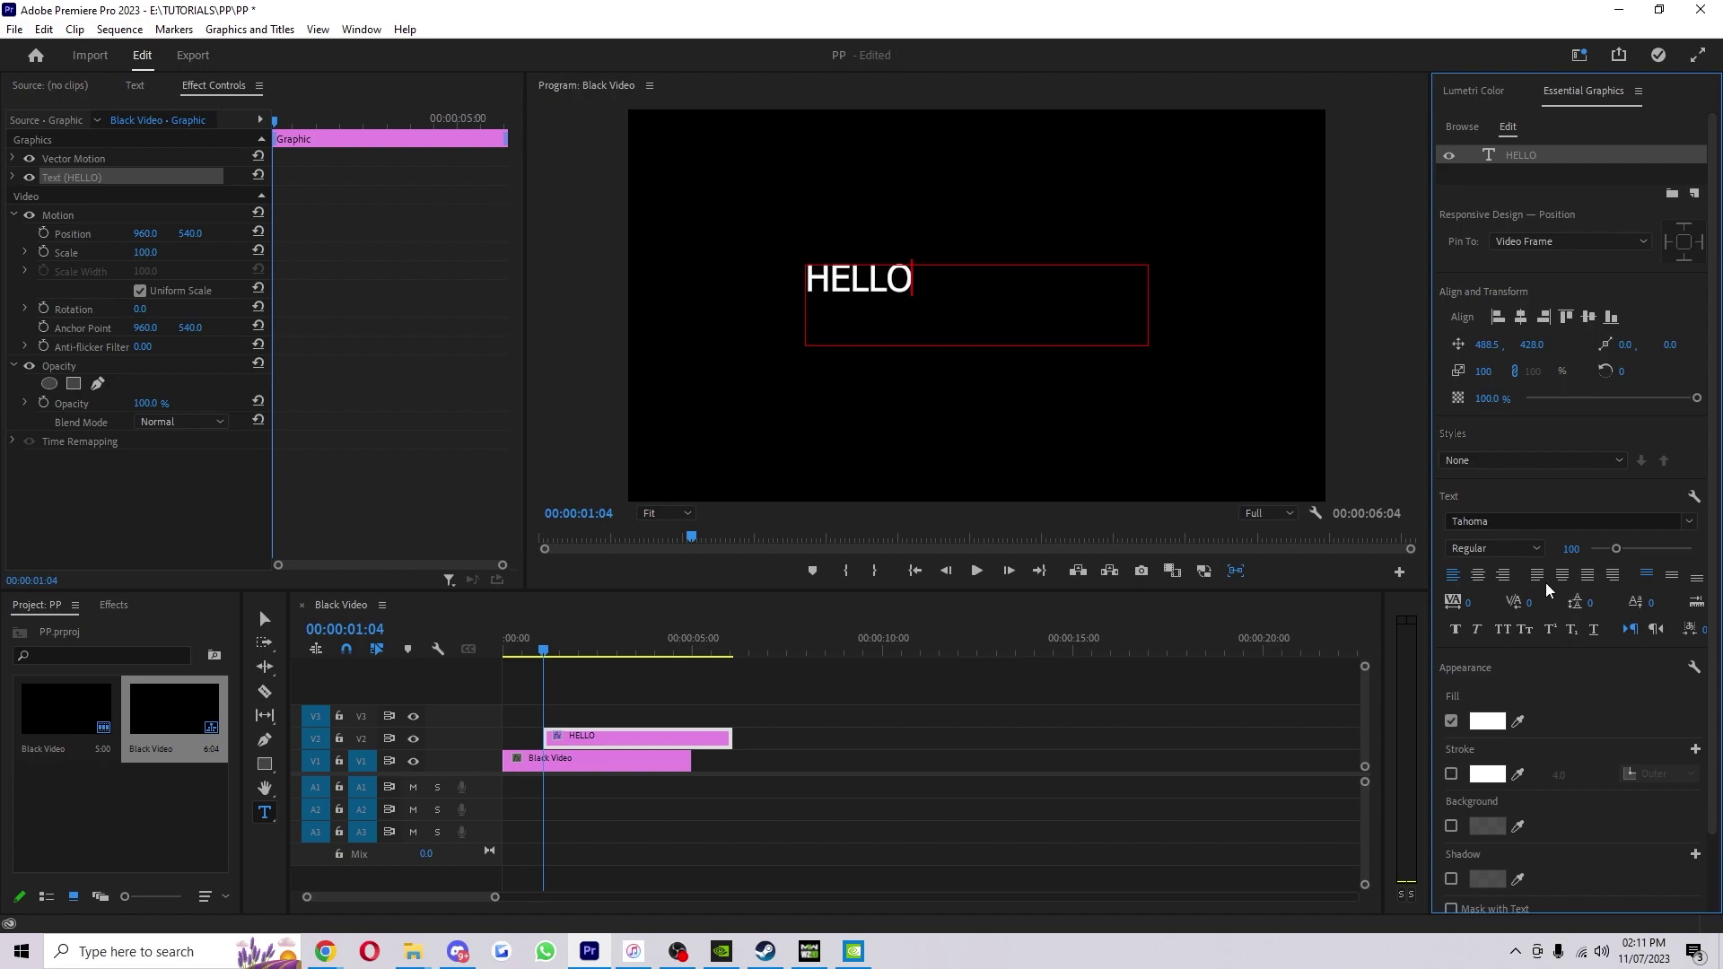
Center the word HELLO horizontally and vertically inside its text box and deselect the graphic.
{"action": "left_click", "coordinate": [1478, 575]}
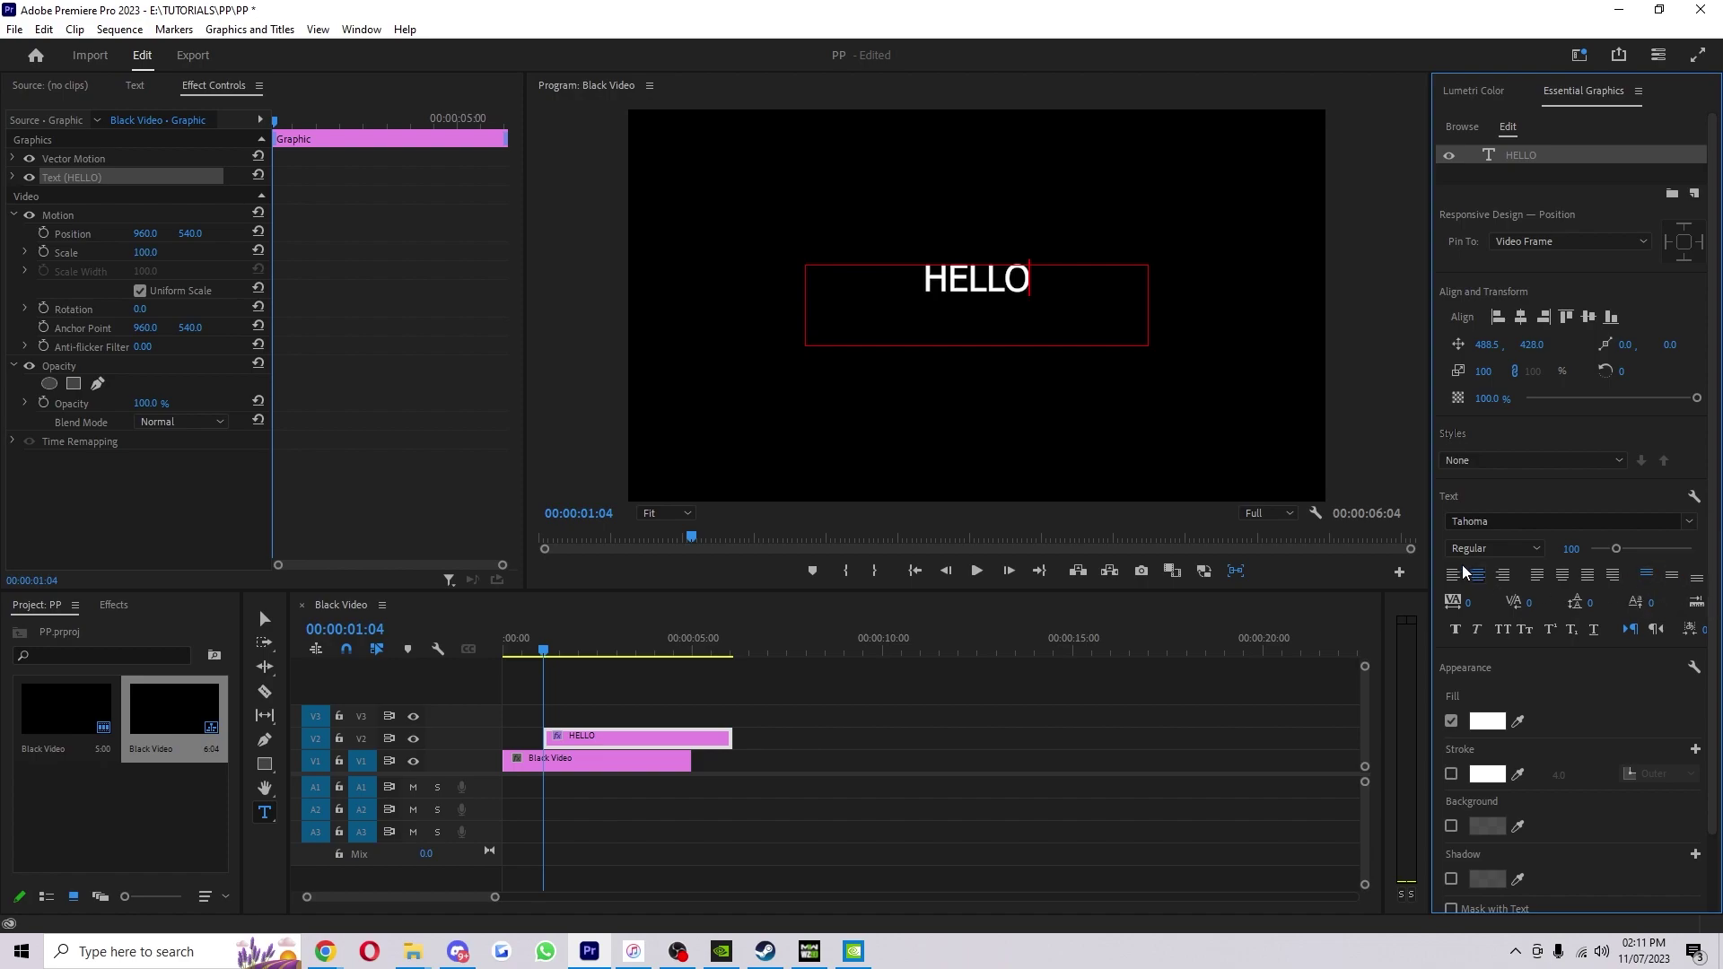
{"action": "left_click_drag", "start_coordinate": [1435, 571], "coordinate": [1456, 563]}
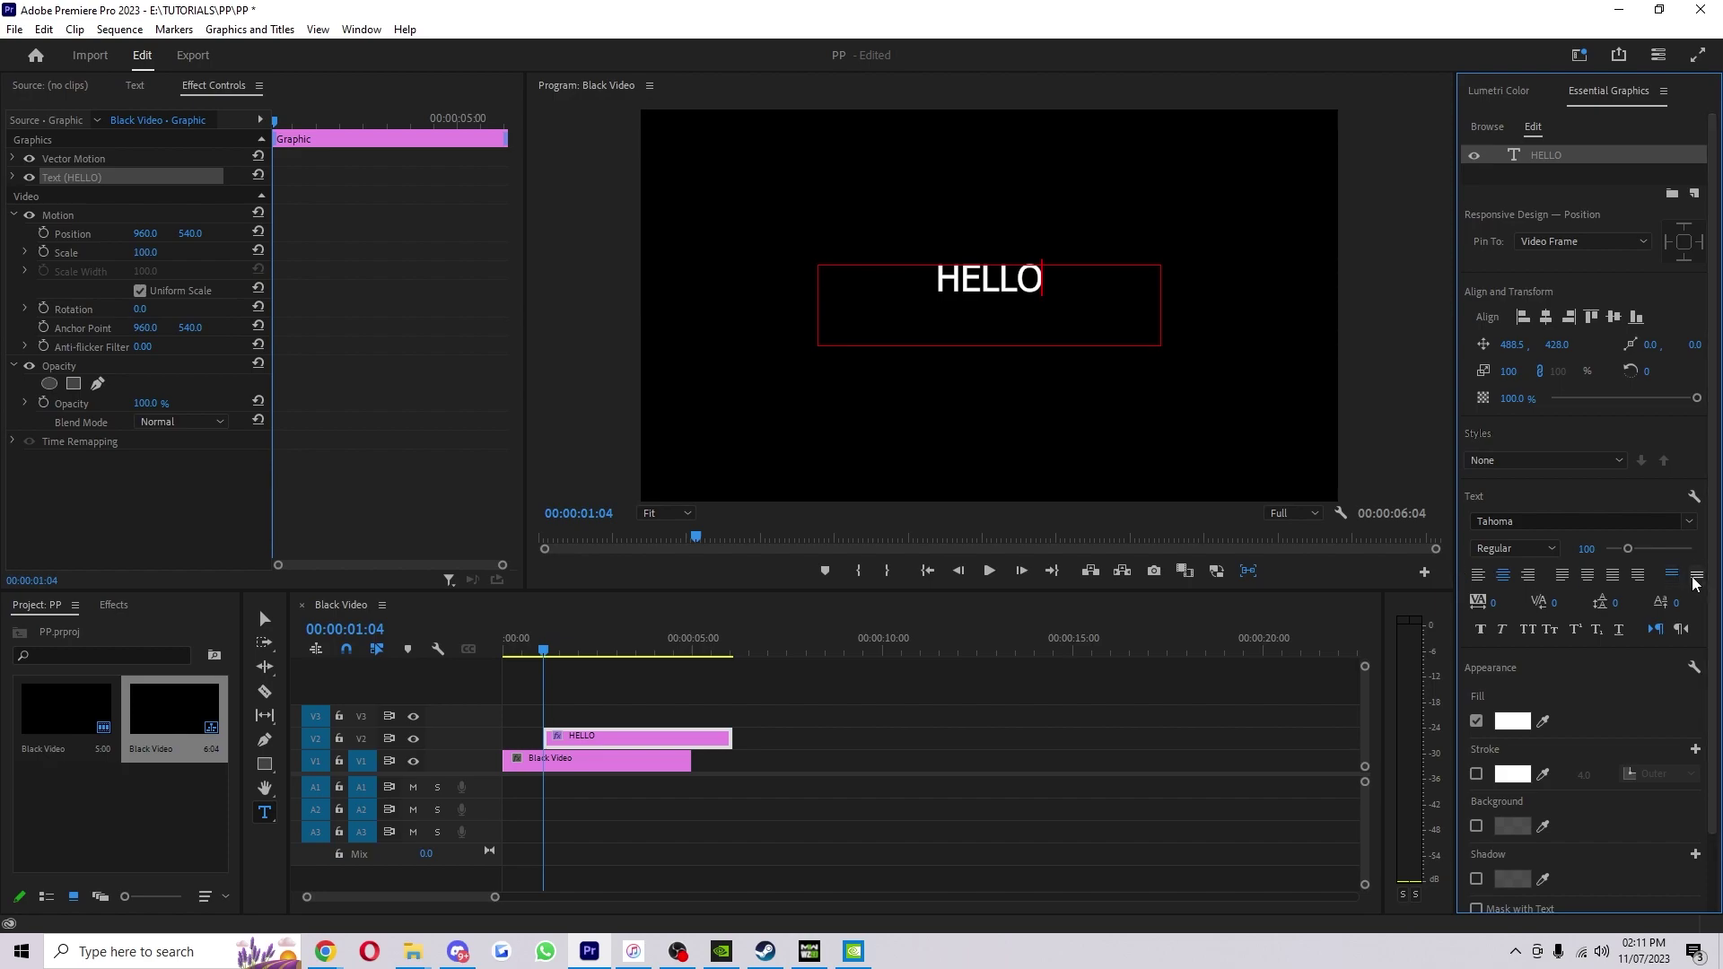
{"action": "left_click_drag", "start_coordinate": [1458, 544], "coordinate": [1406, 566]}
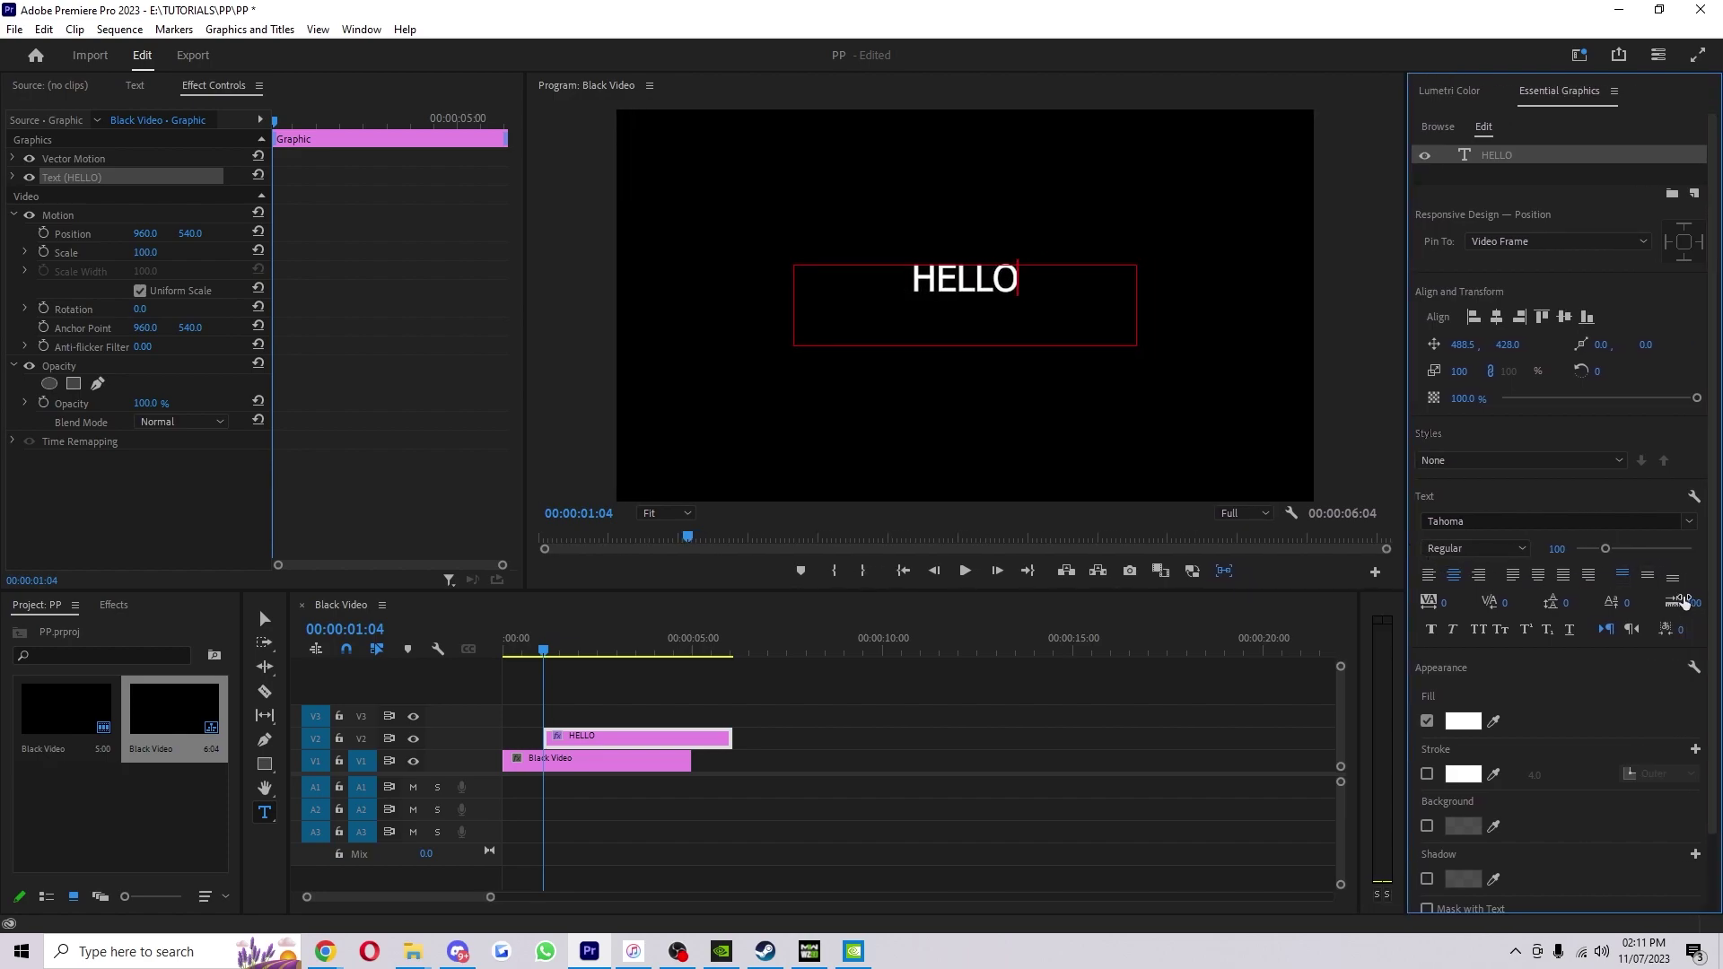
{"action": "left_click", "coordinate": [1648, 575]}
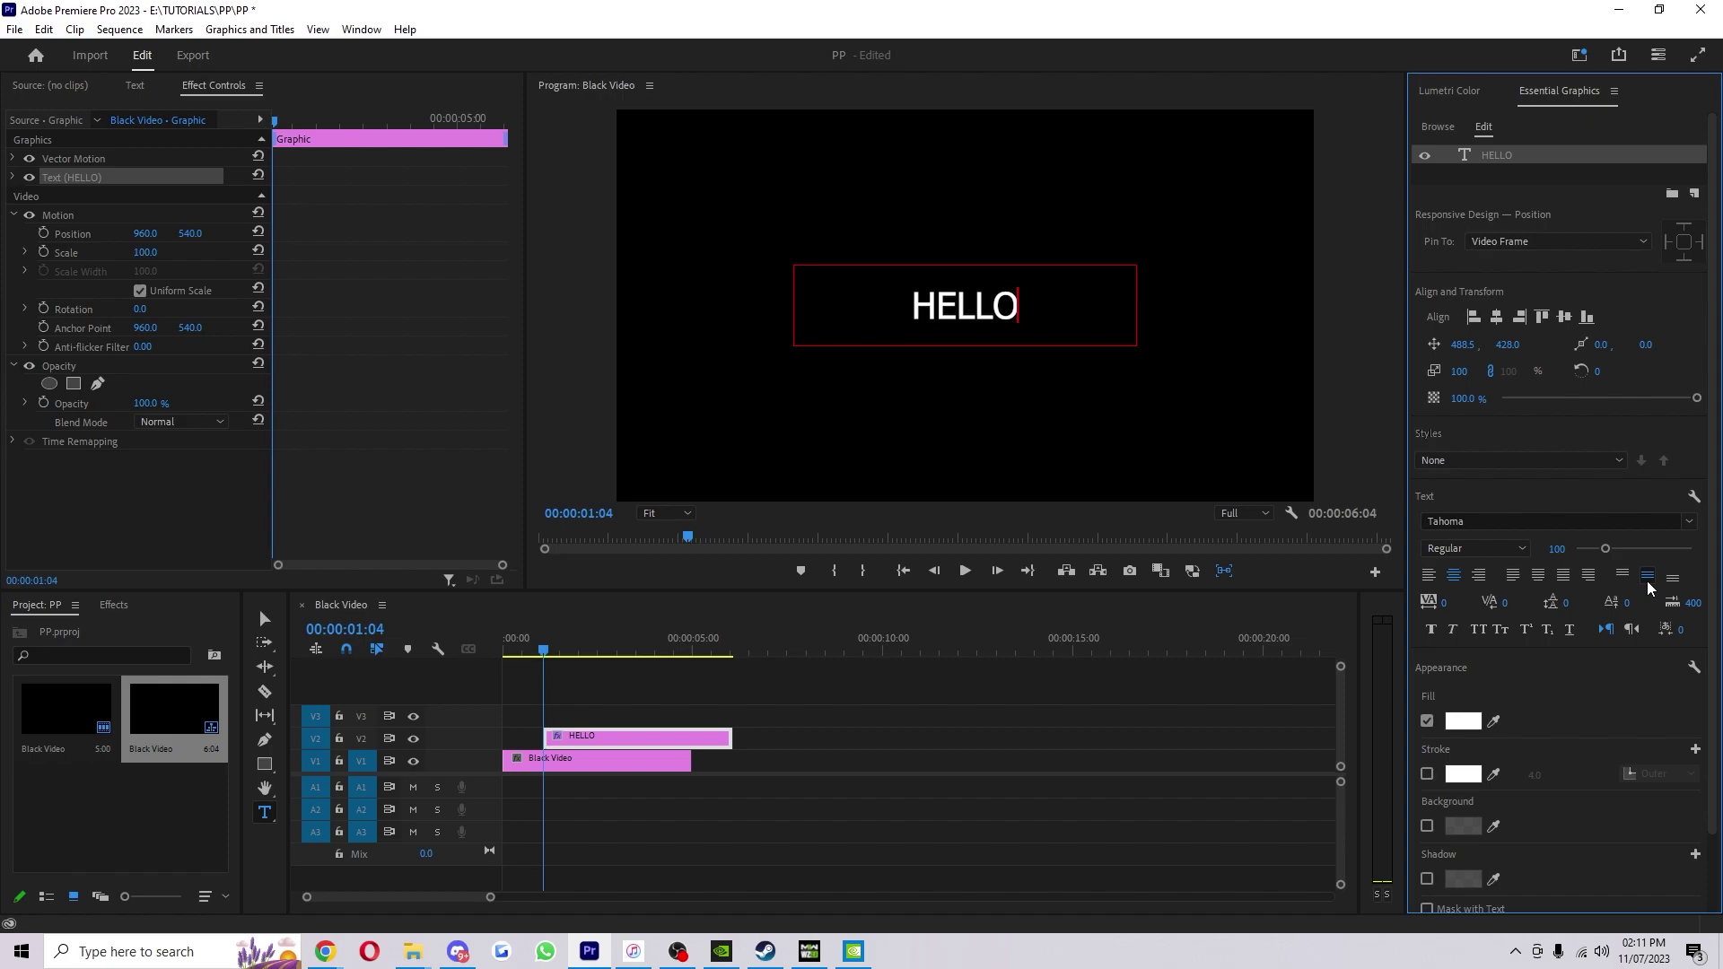
{"action": "left_click", "coordinate": [1015, 759]}
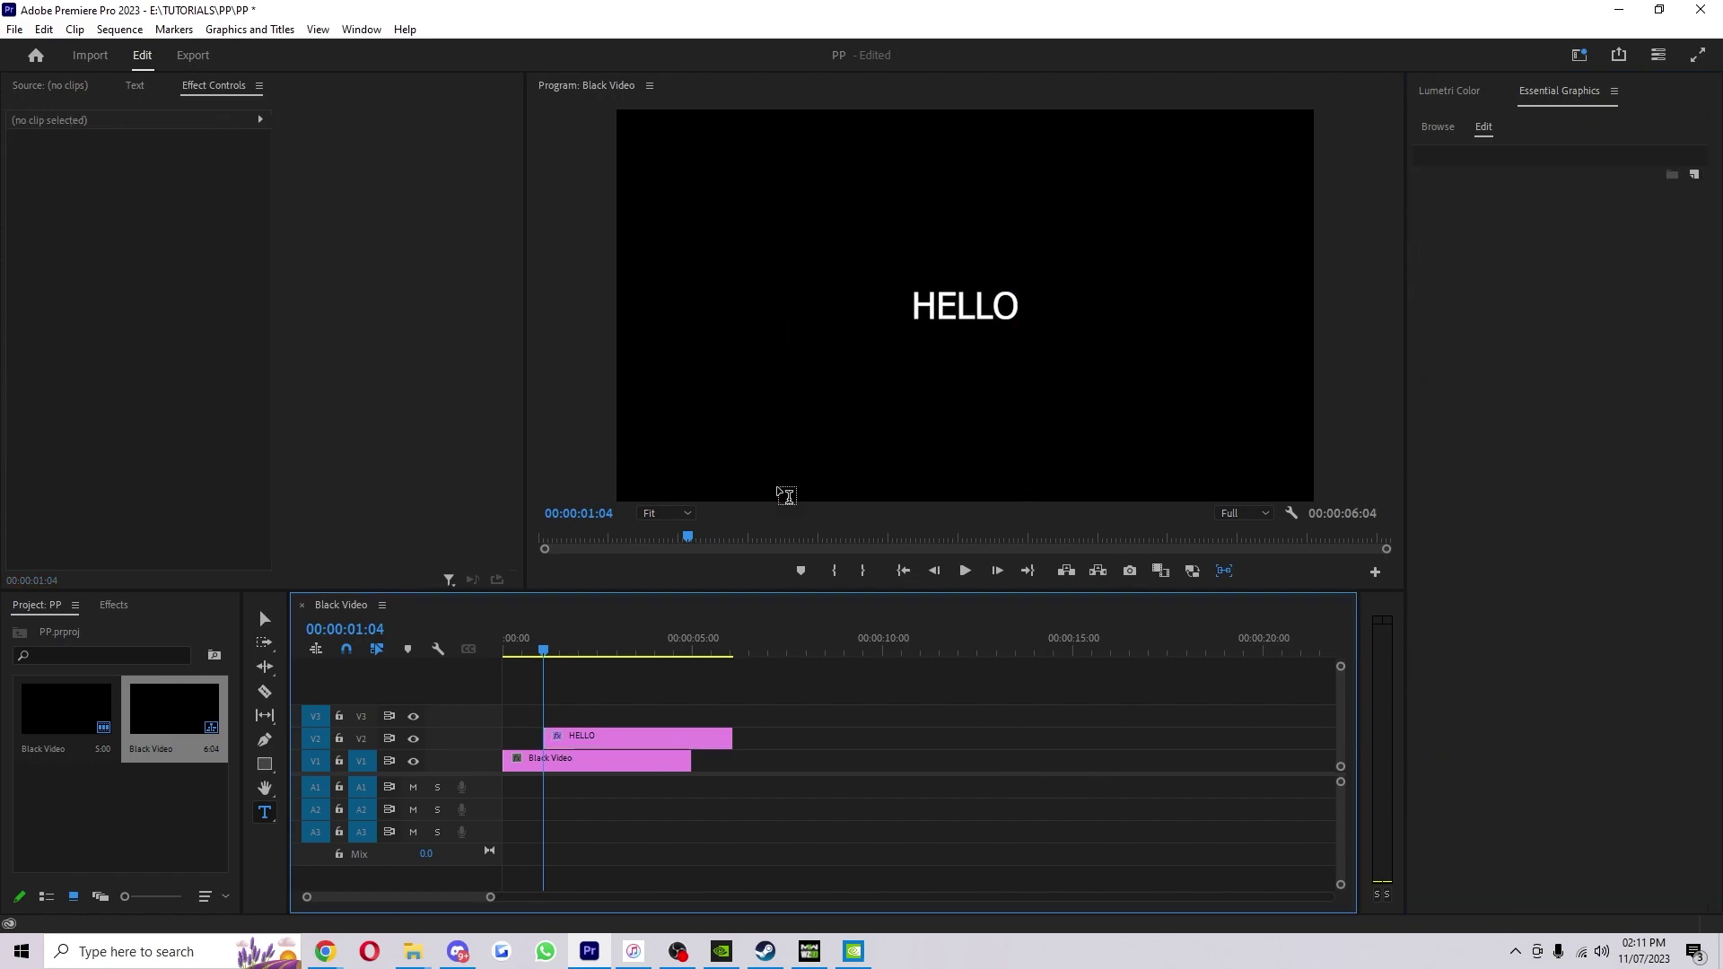
Try aligning the HELLO text box to the frame's left, right and top edges, and return it to the center.
{"action": "left_click", "coordinate": [992, 332]}
{"action": "key", "text": "Right"}
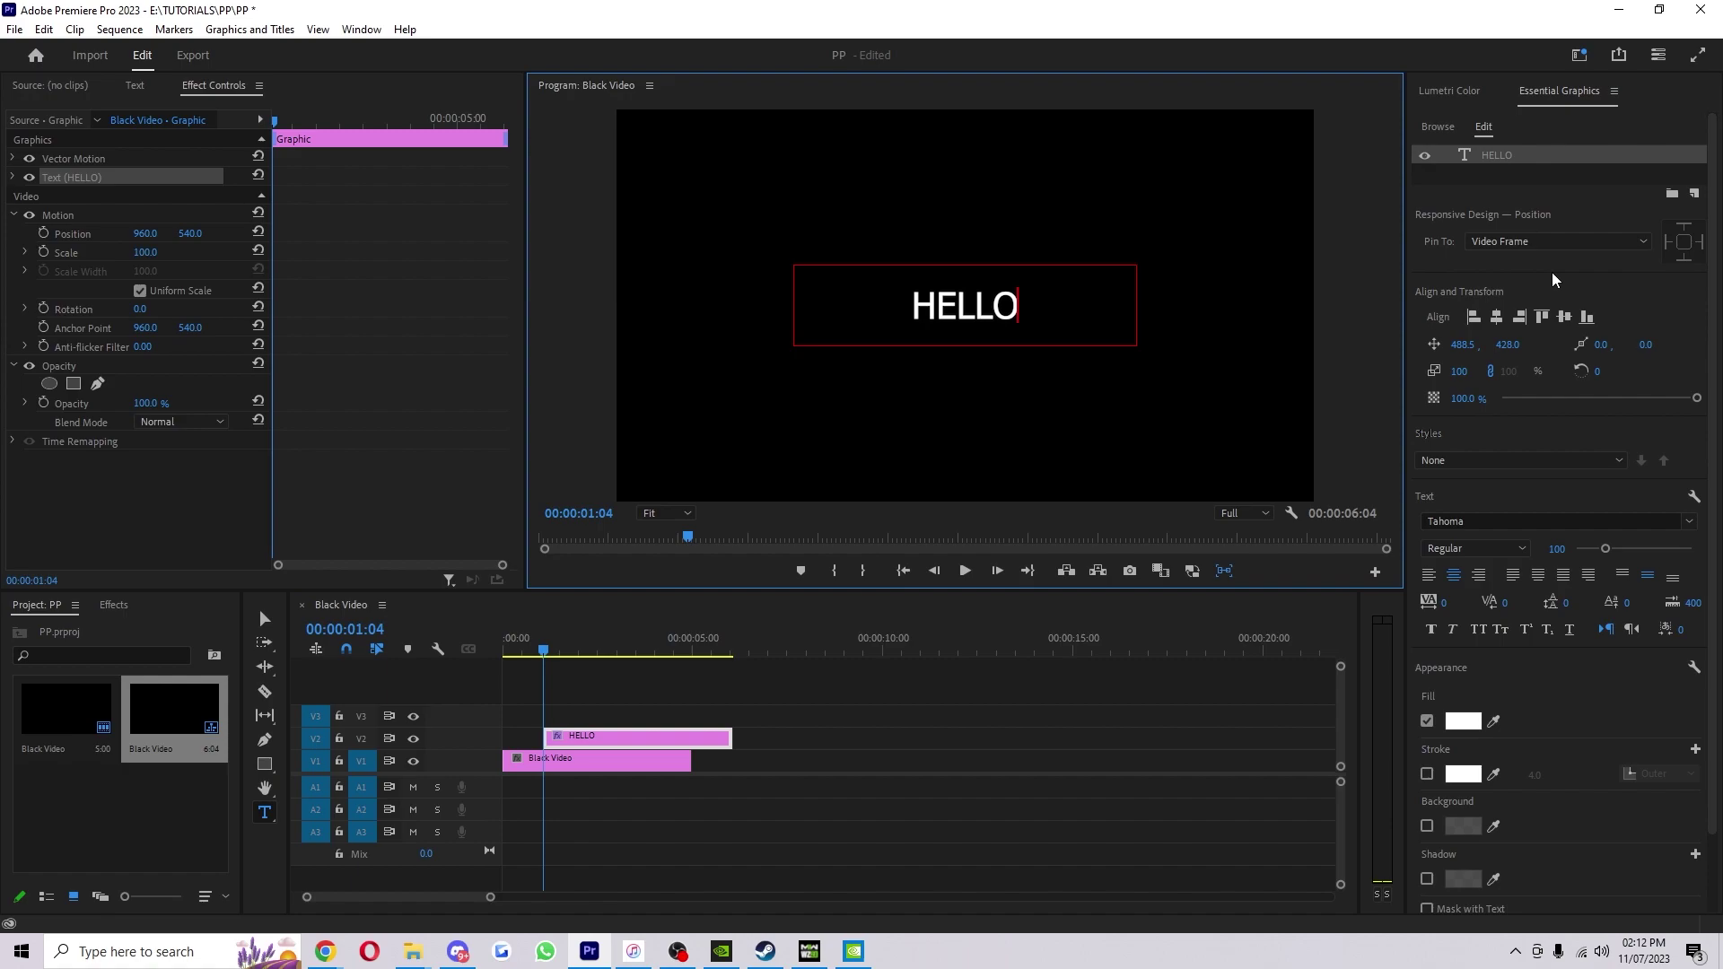
{"action": "left_click", "coordinate": [1474, 319]}
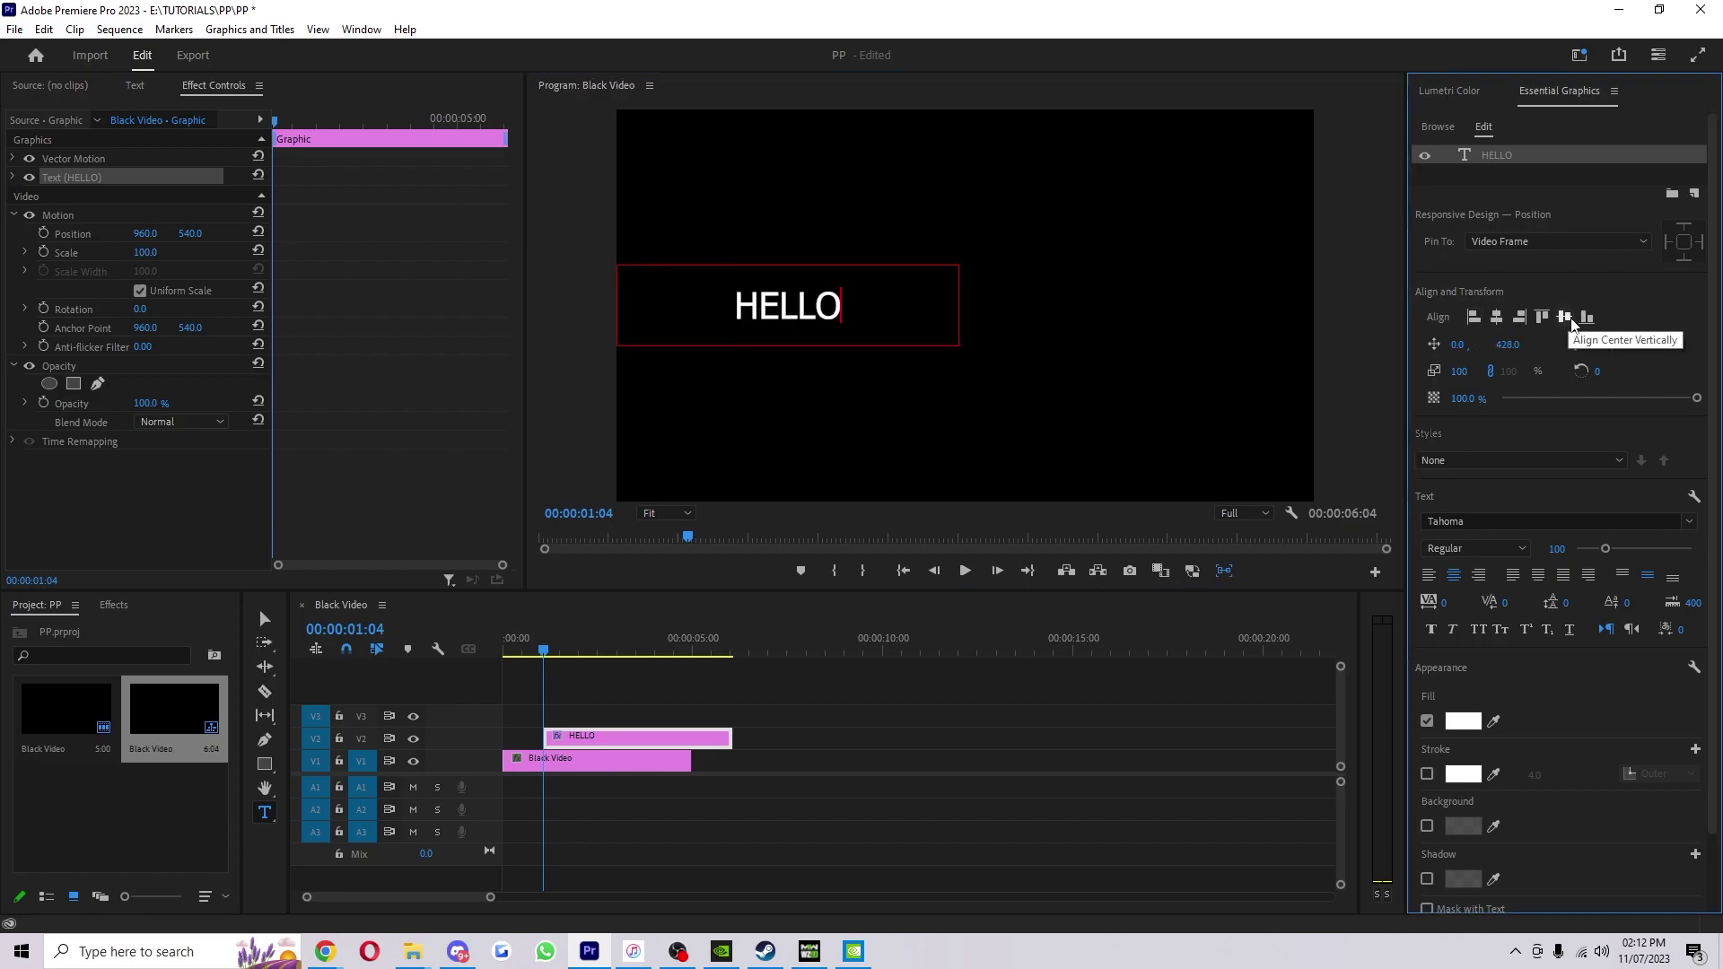
{"action": "left_click", "coordinate": [1519, 318]}
{"action": "left_click", "coordinate": [1542, 317]}
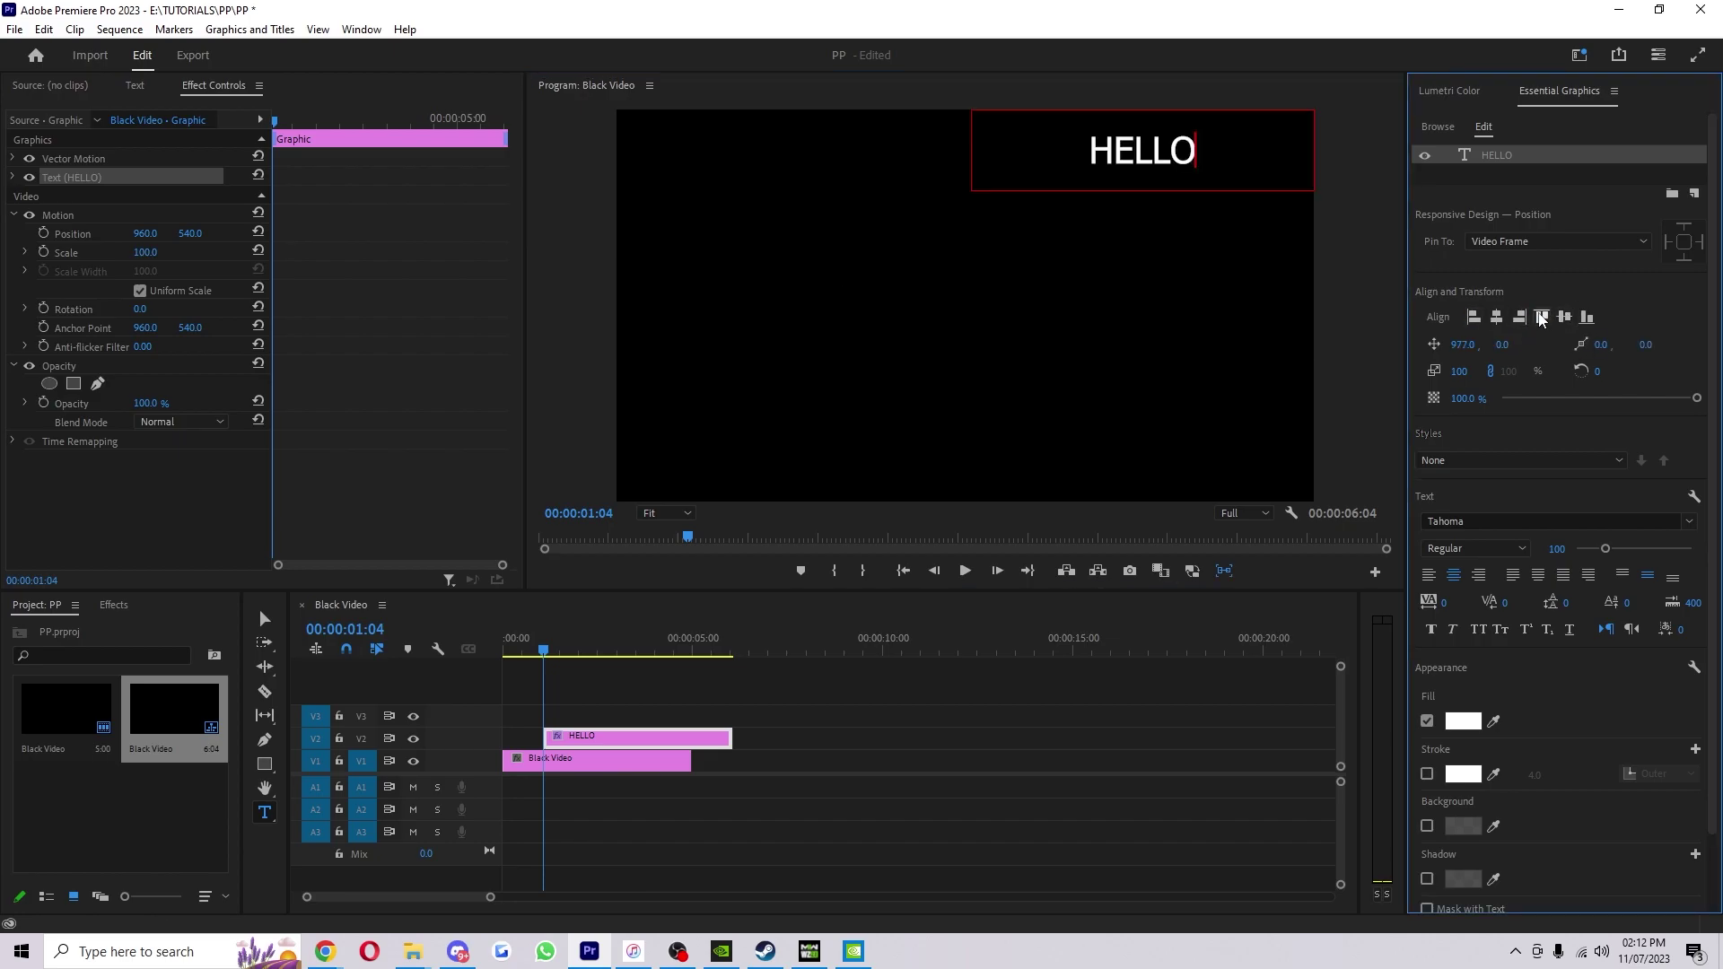
{"action": "left_click", "coordinate": [1498, 319]}
{"action": "left_click", "coordinate": [1564, 317]}
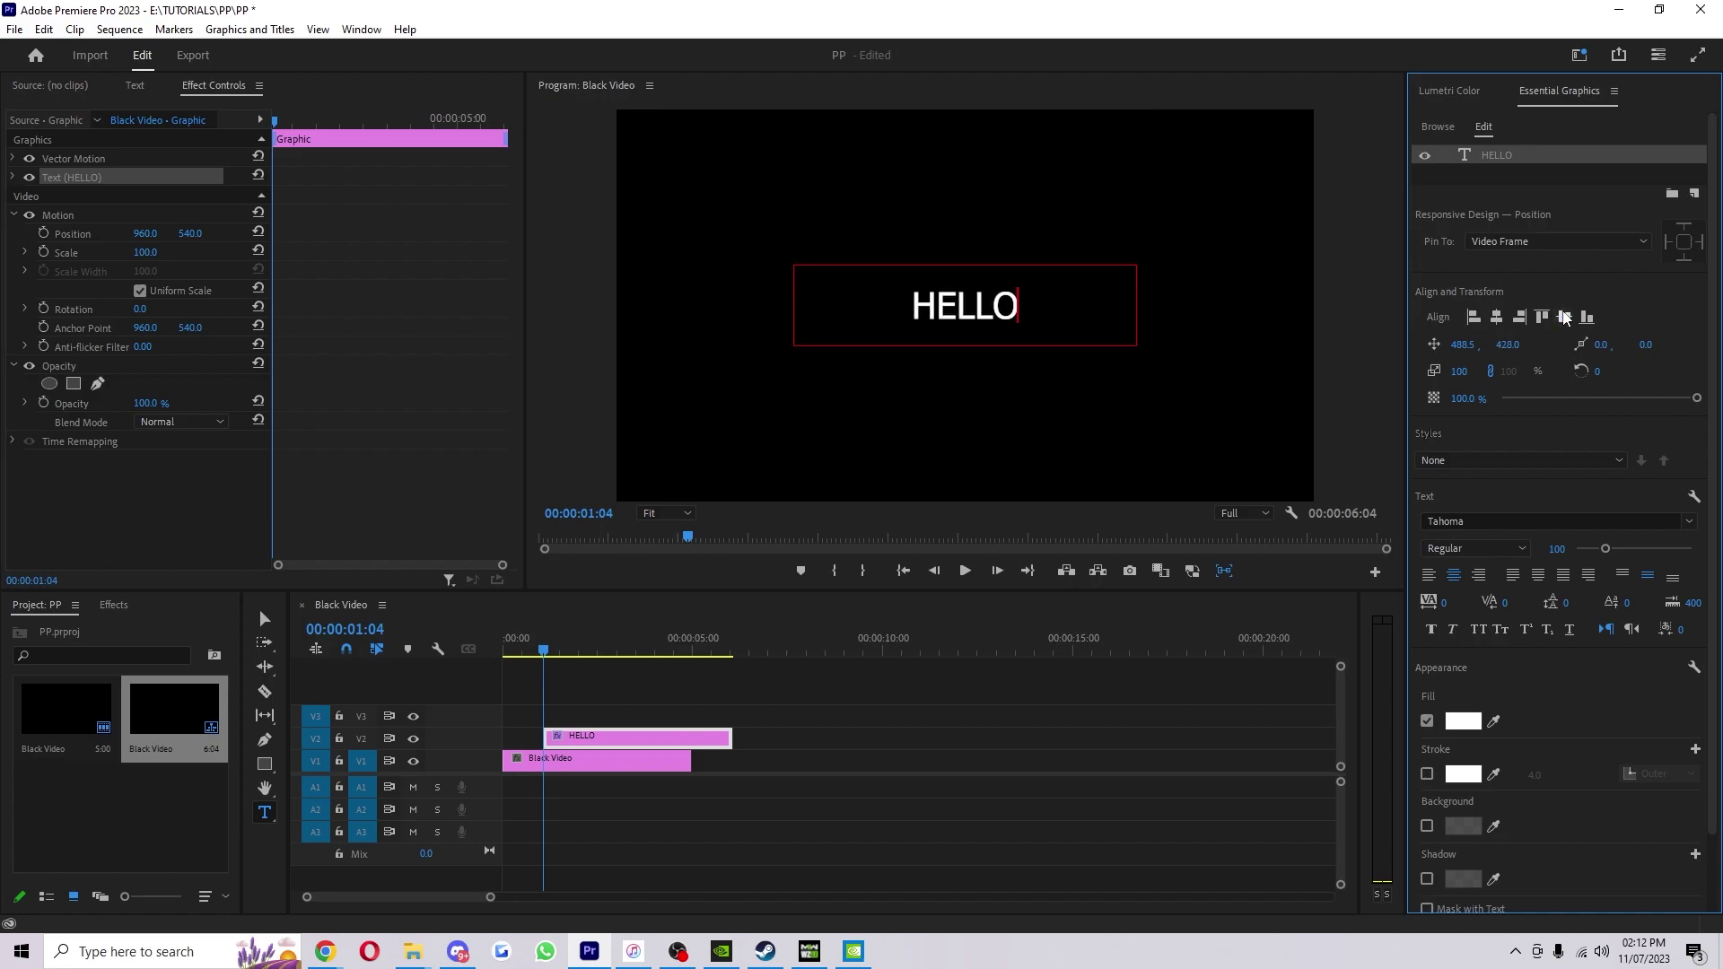
{"action": "left_click", "coordinate": [1496, 318]}
{"action": "key", "text": "Escape"}
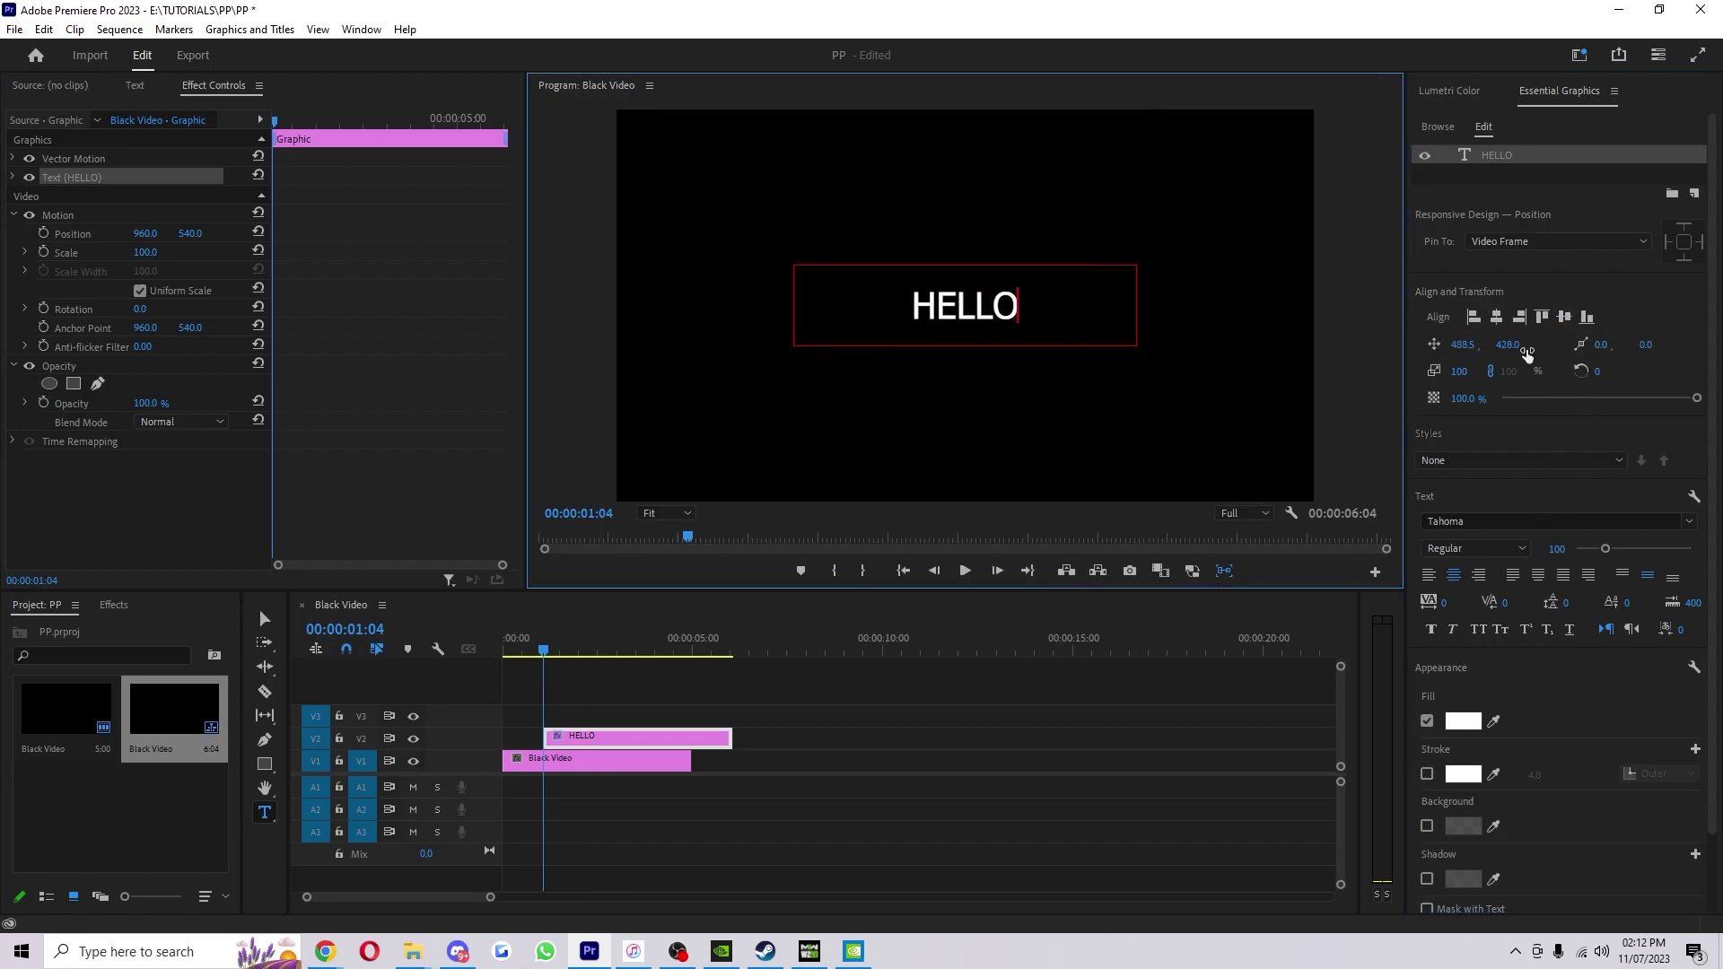
Change the font of the HELLO text to Montserrat Bold.
{"action": "left_click", "coordinate": [1527, 523]}
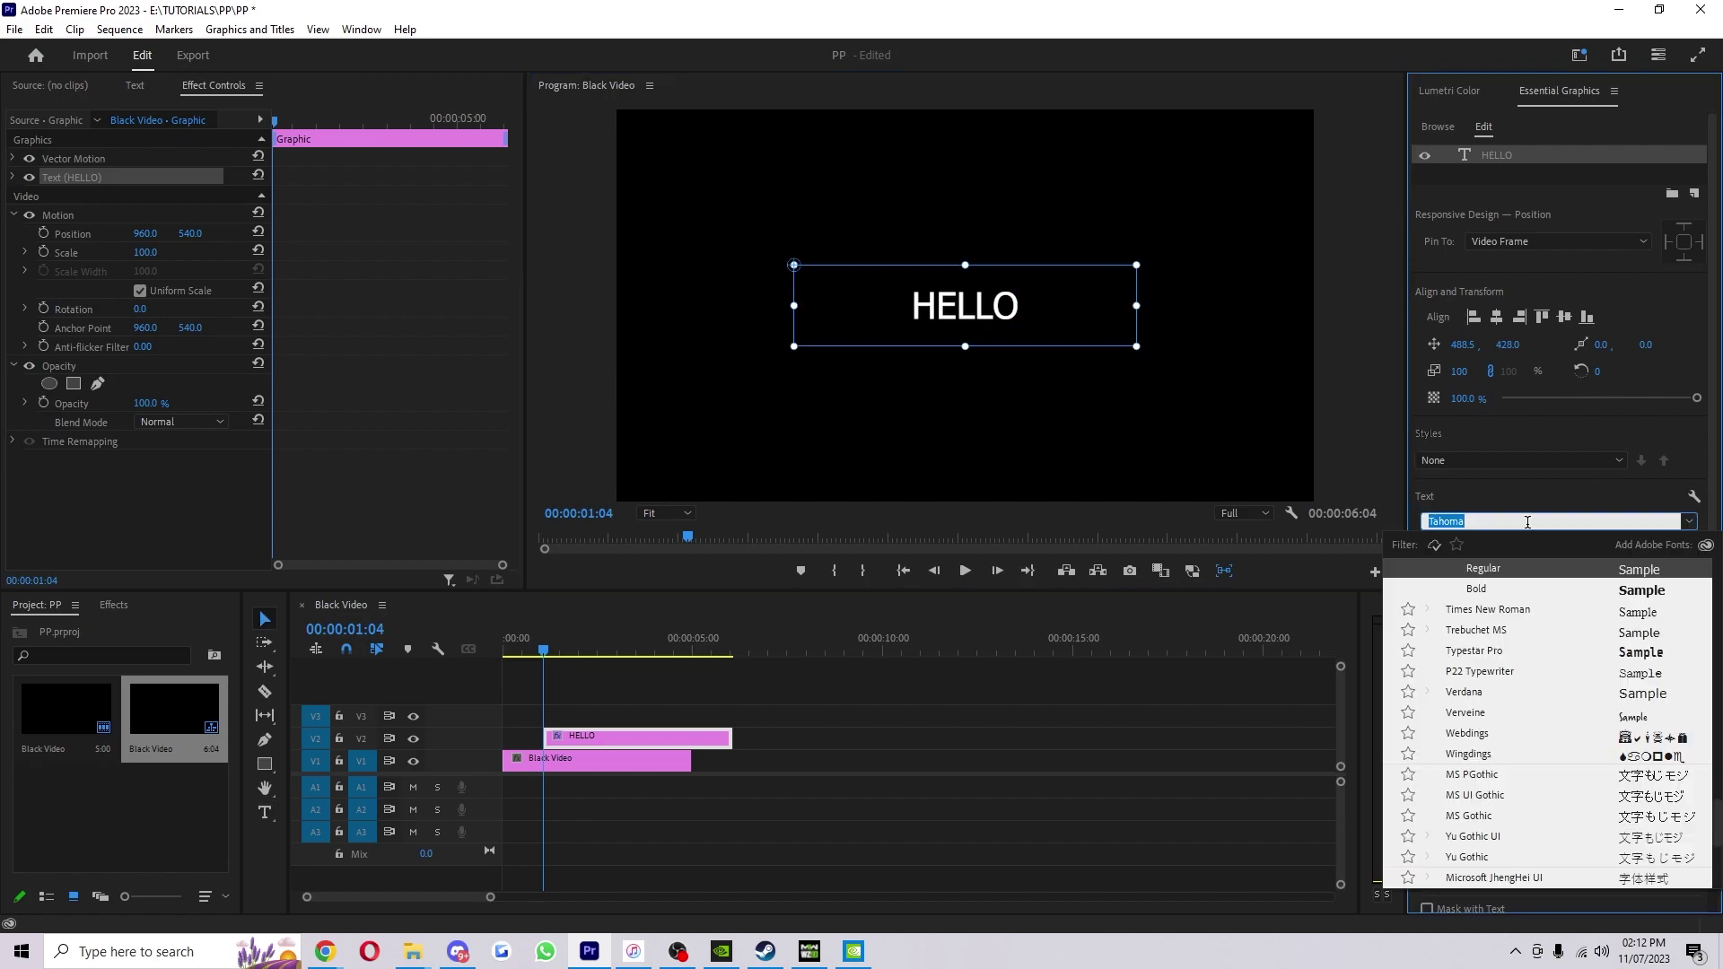
{"action": "type", "text": "MONTSE"}
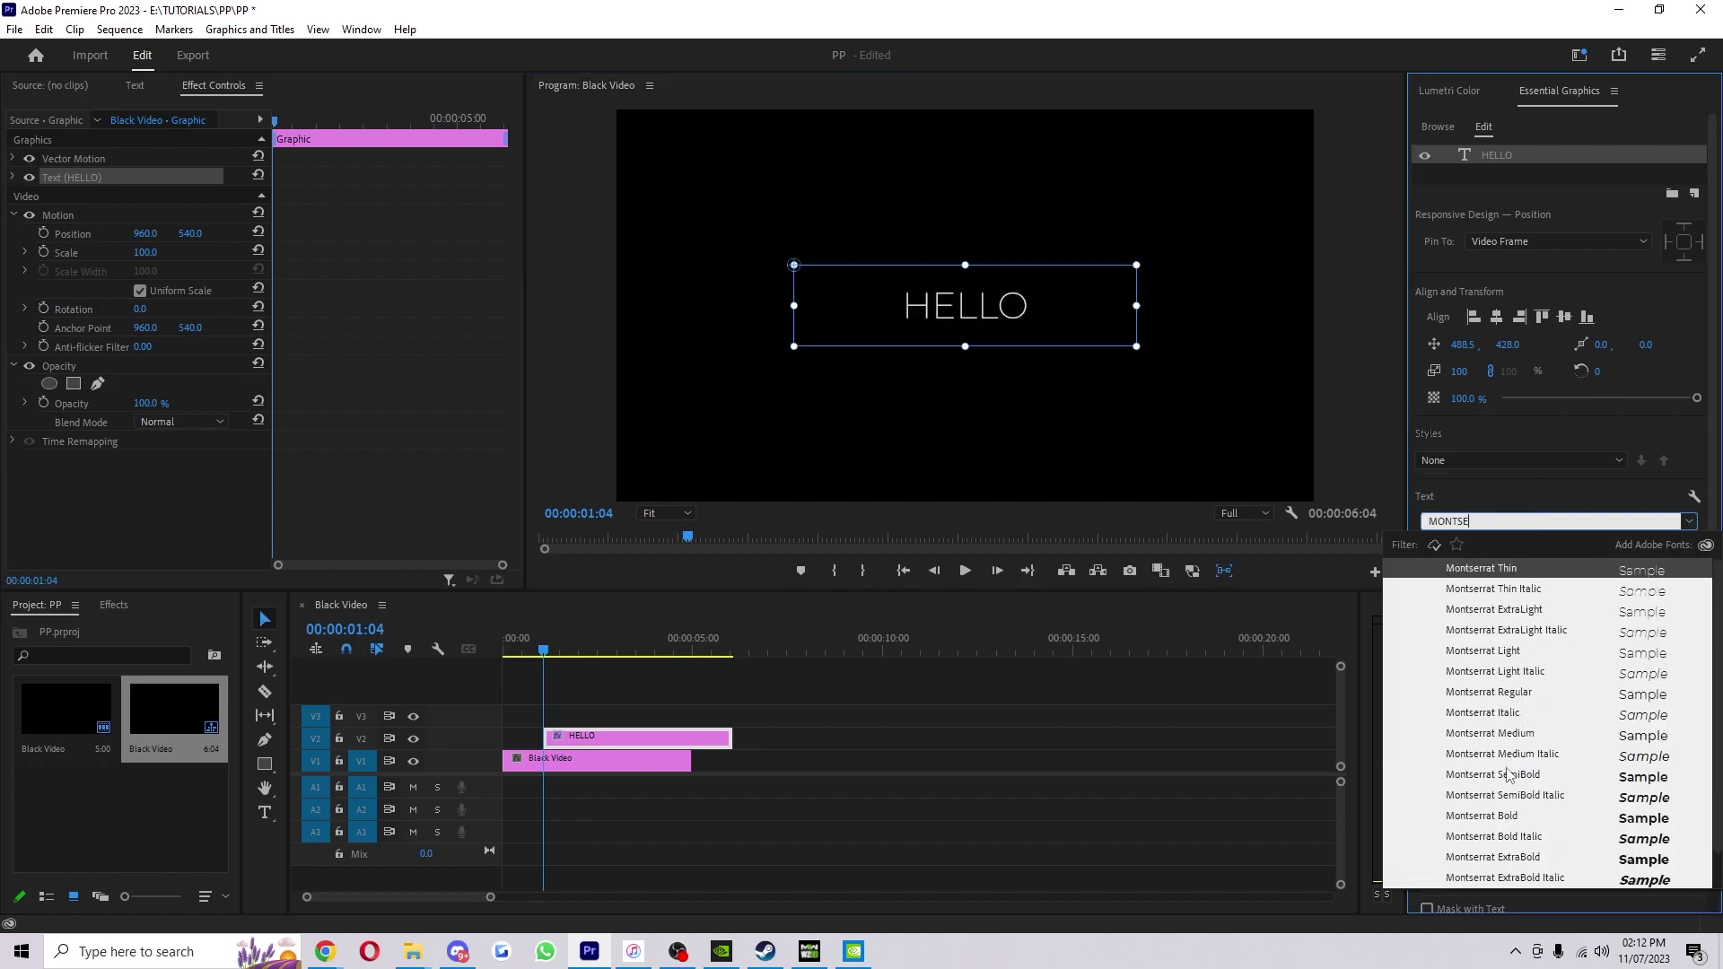
{"action": "left_click", "coordinate": [1494, 816]}
Try the Thin font style on the HELLO text and settle on ExtraBold.
{"action": "left_click", "coordinate": [1523, 550]}
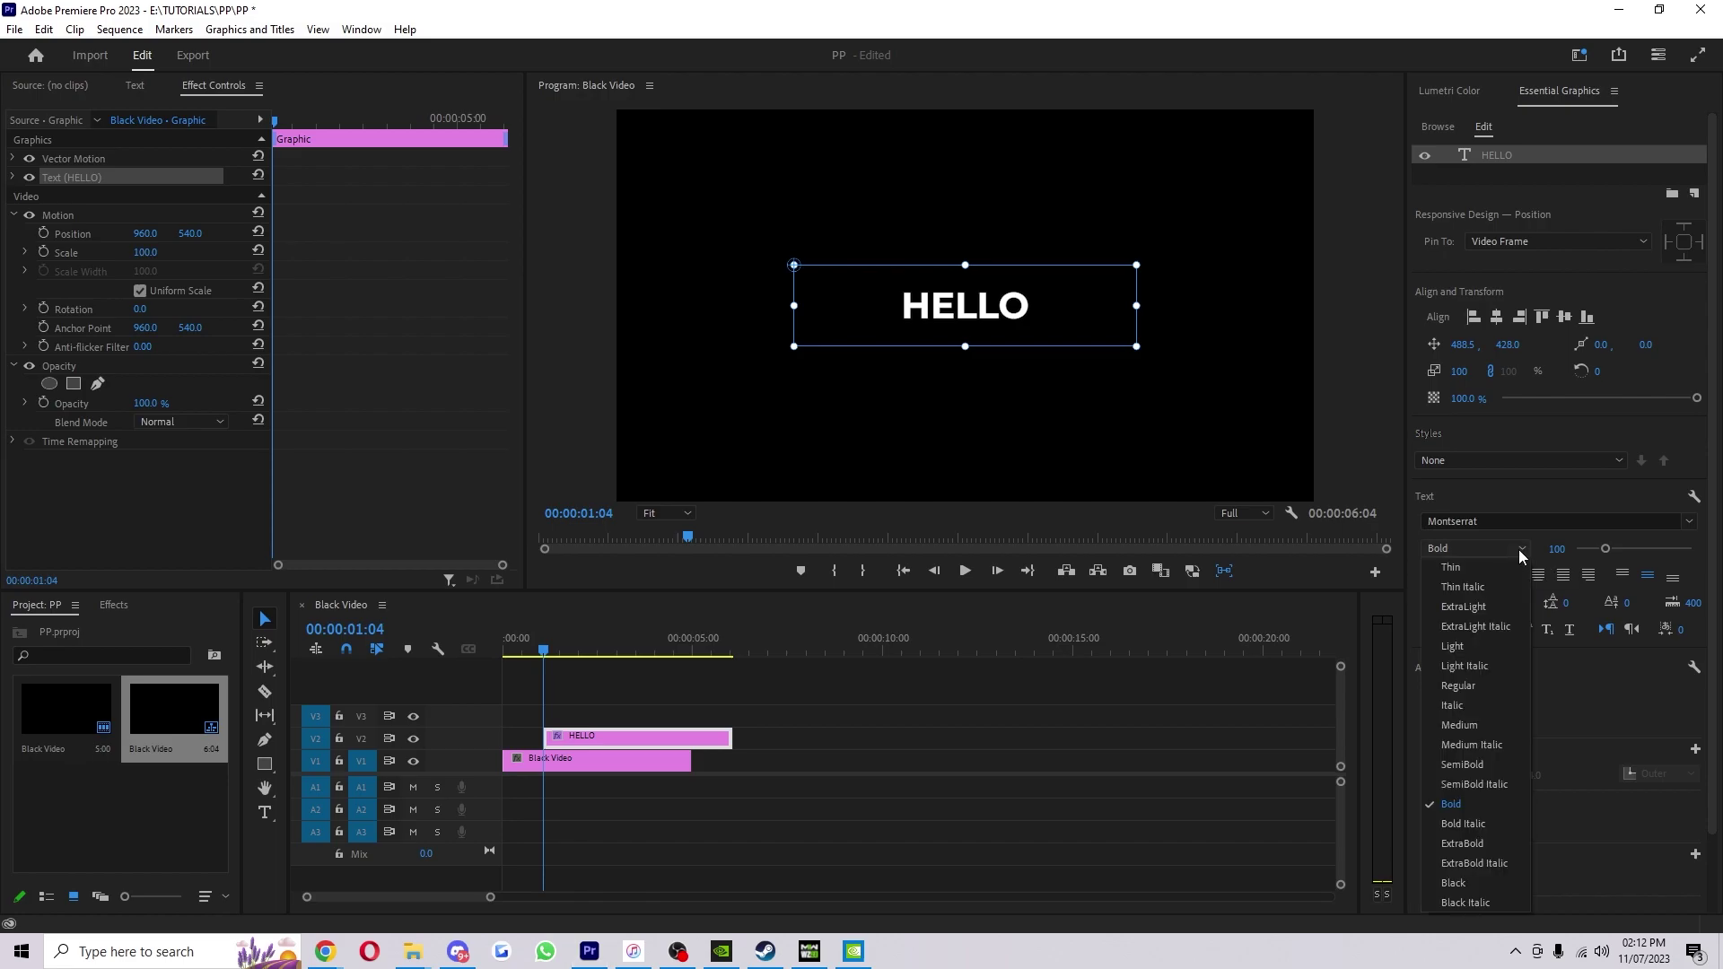
{"action": "left_click", "coordinate": [1497, 568]}
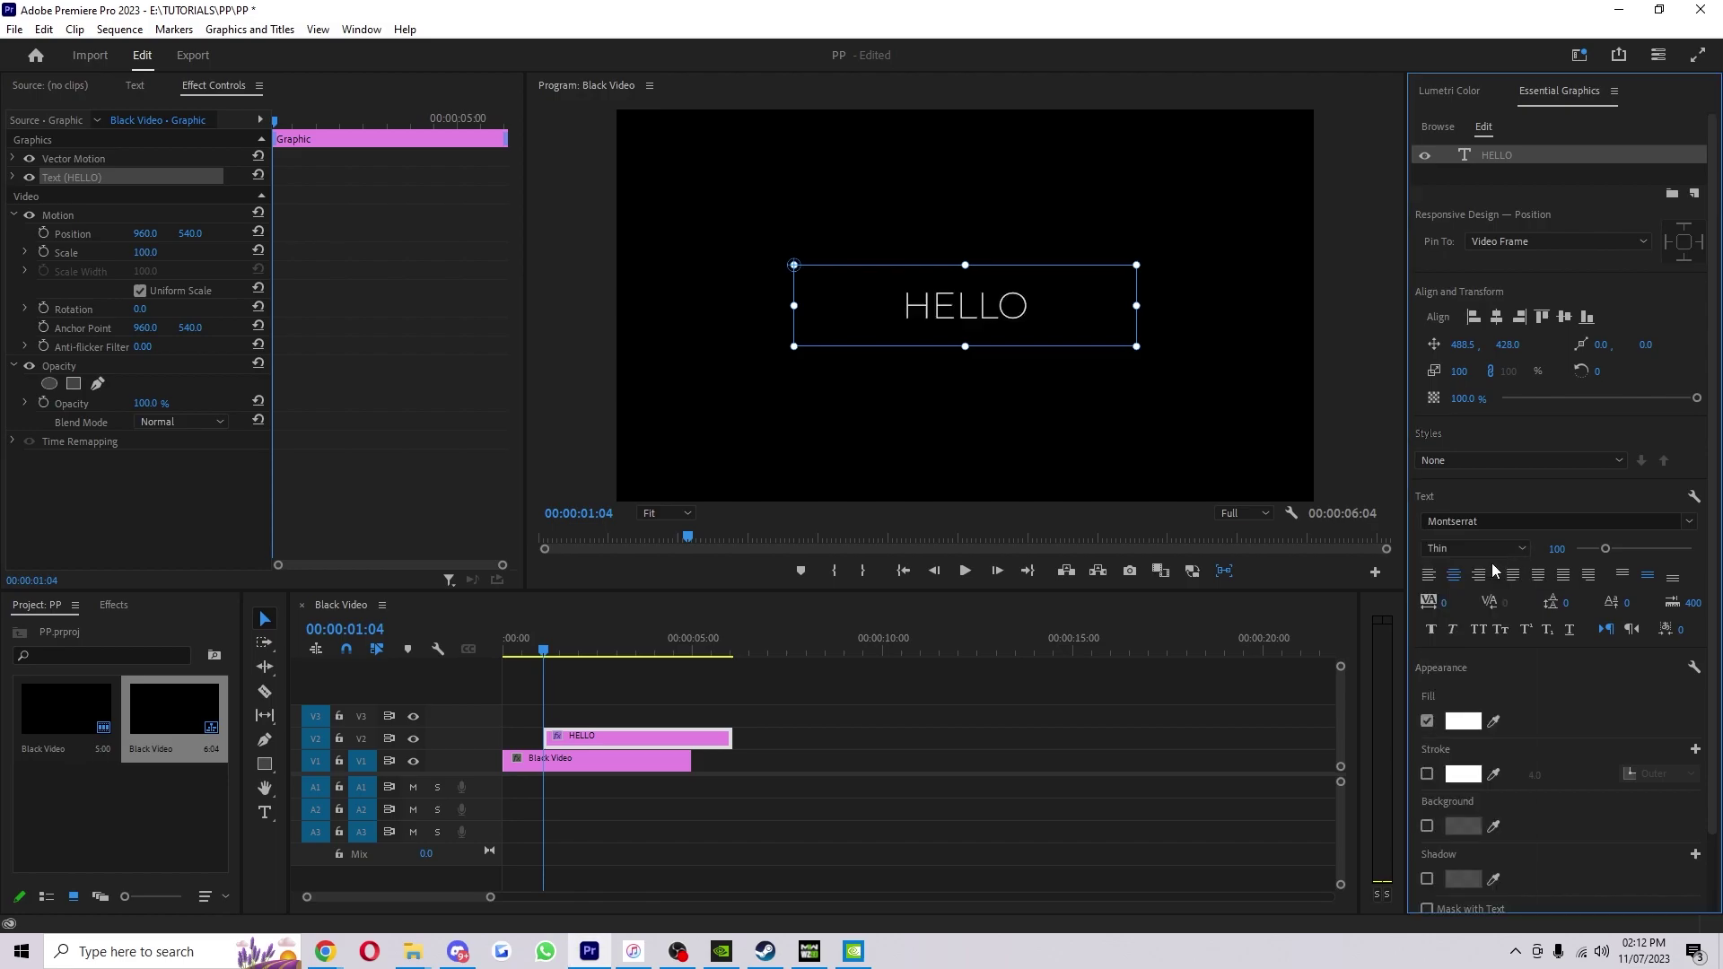
{"action": "left_click", "coordinate": [1516, 543]}
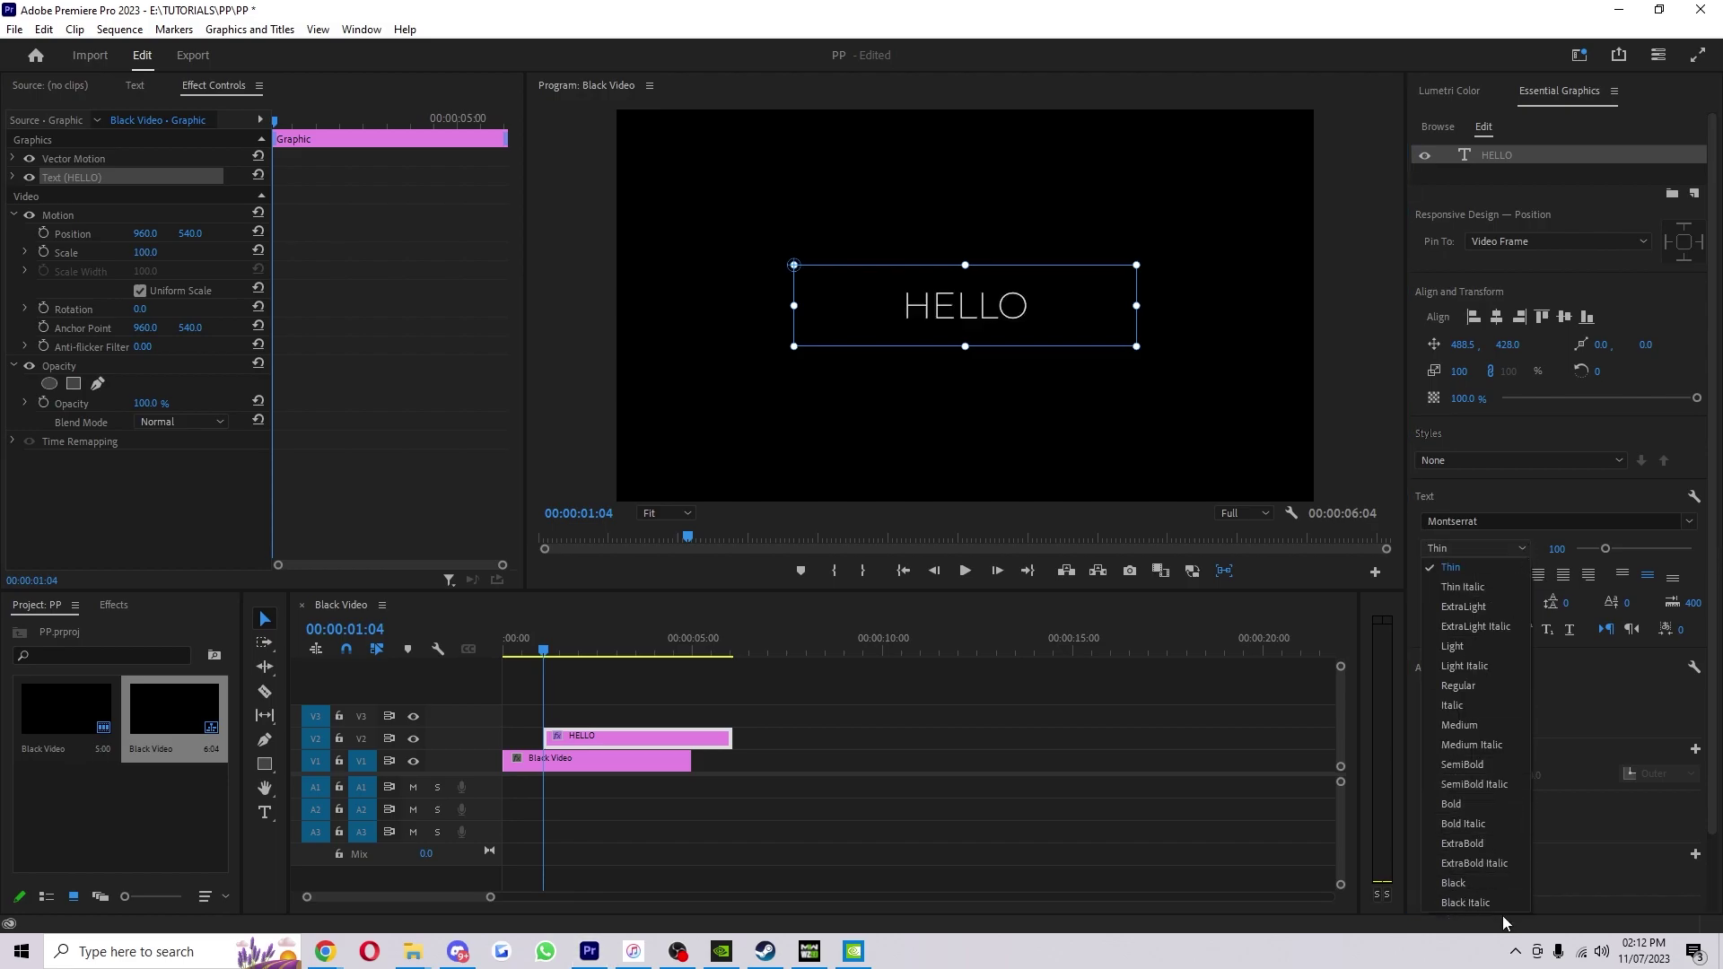
{"action": "left_click", "coordinate": [1488, 843]}
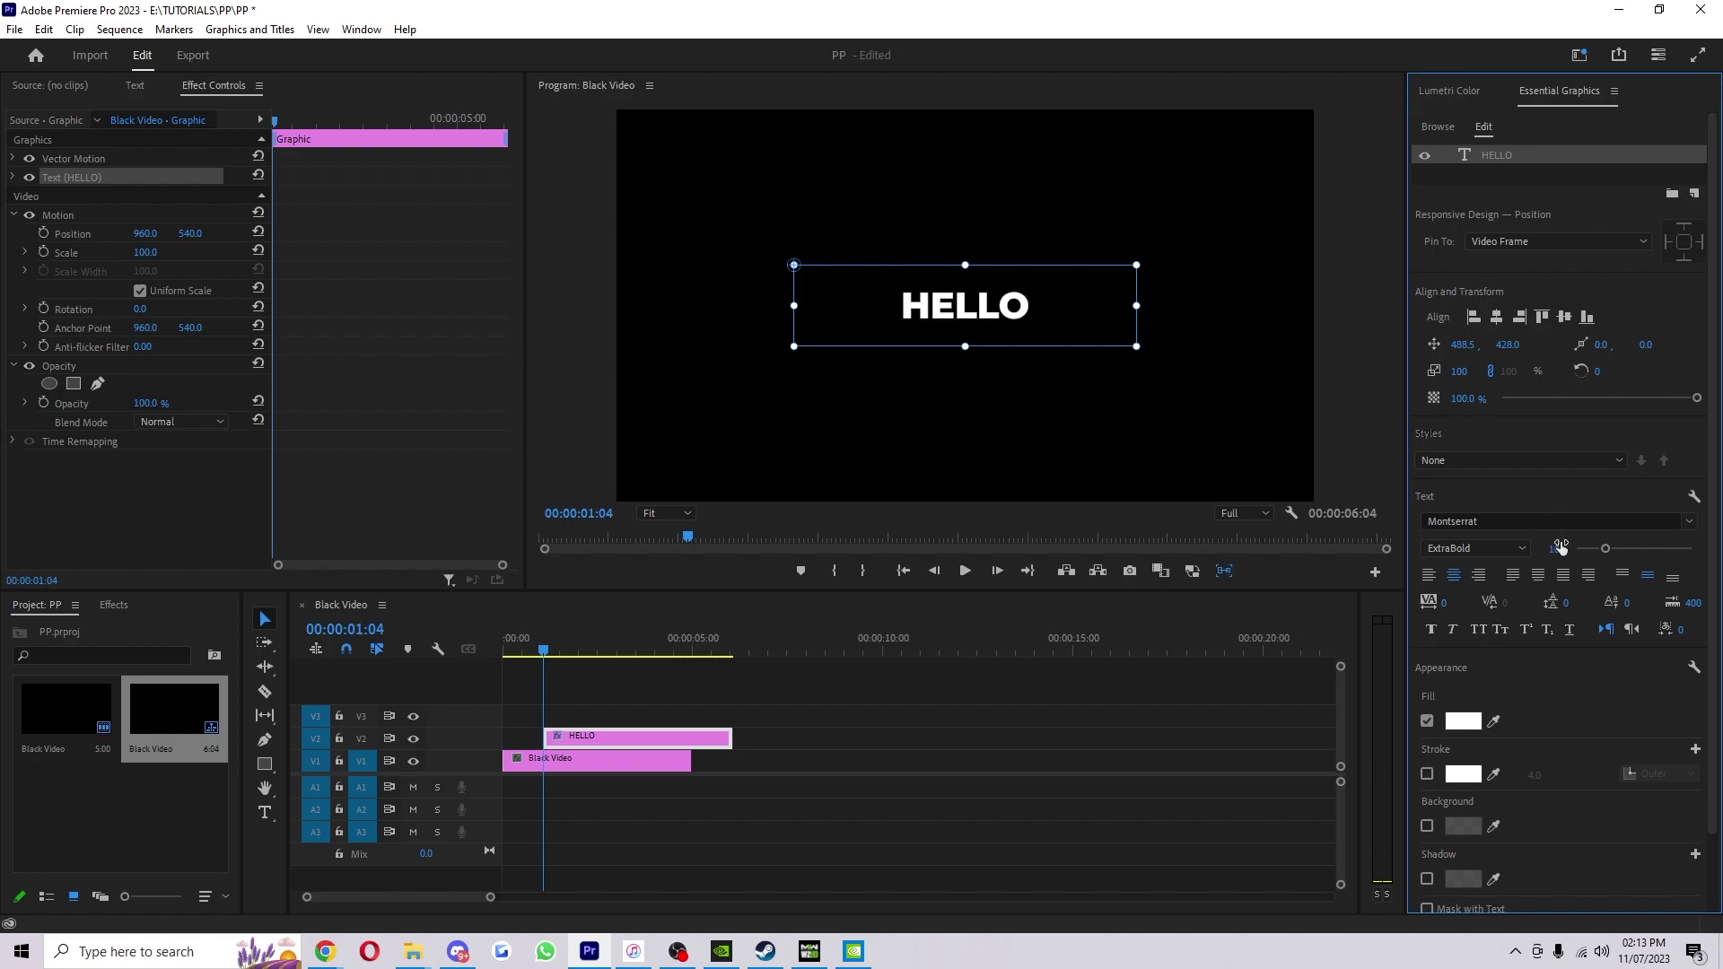
Raise the font size of HELLO to 272 and enlarge its text box until the whole word fits.
{"action": "left_click_drag", "start_coordinate": [1557, 548], "coordinate": [1705, 548]}
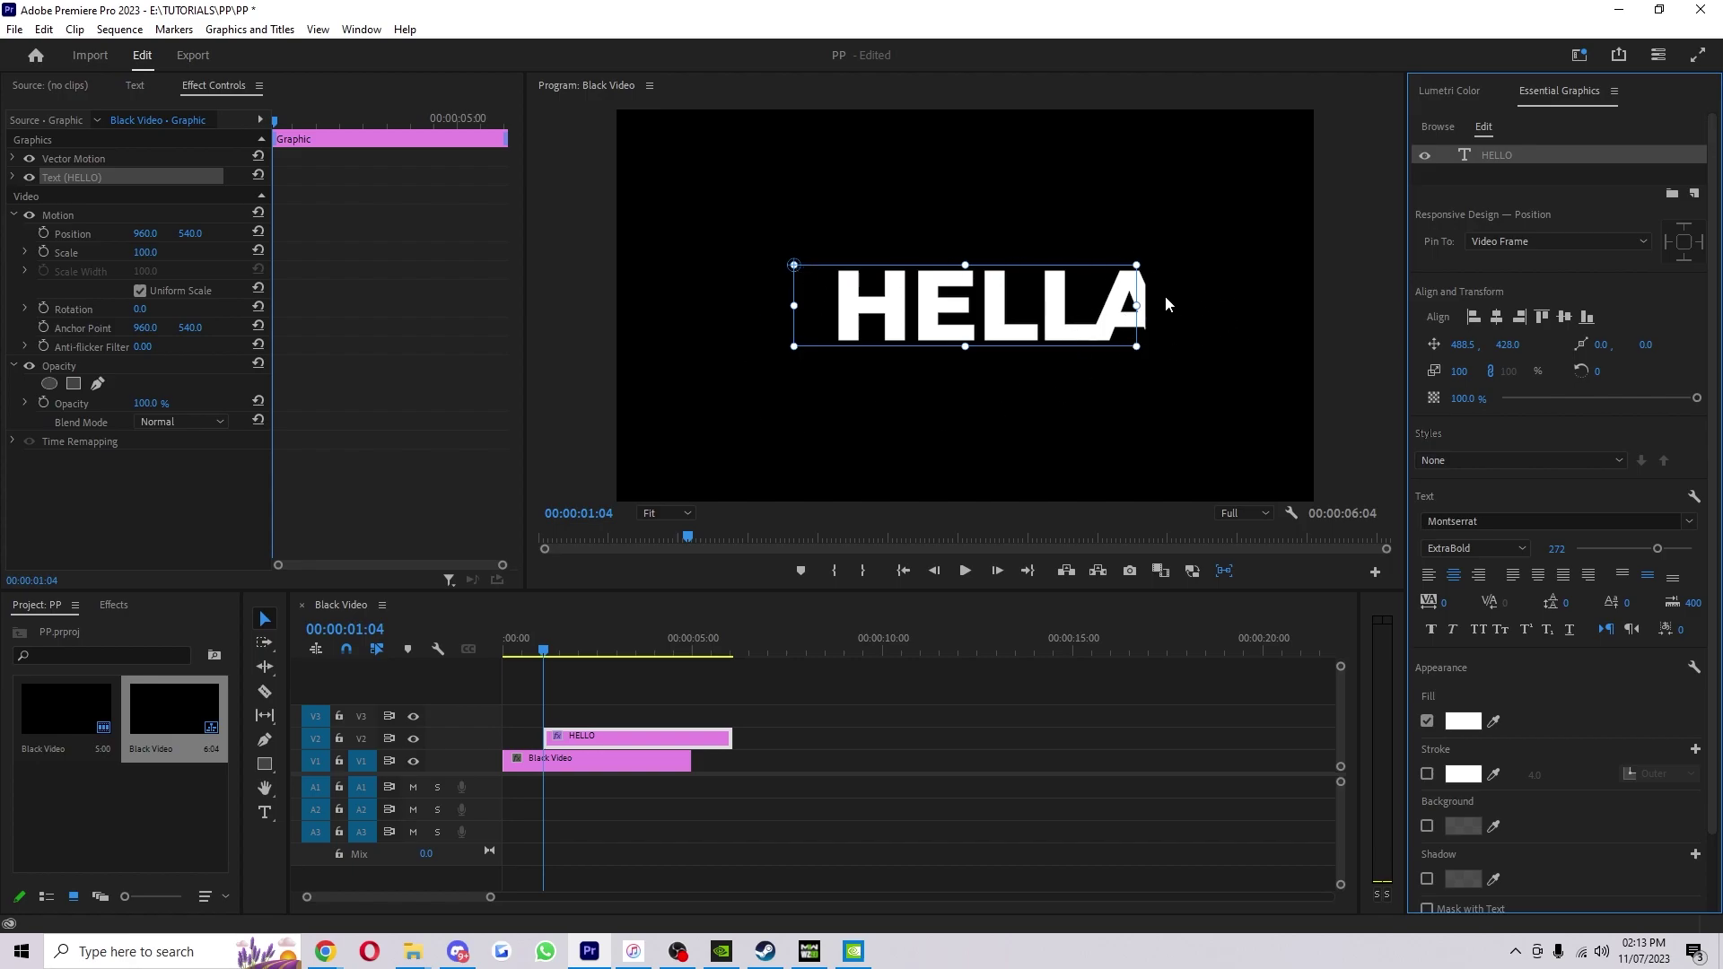
{"action": "left_click", "coordinate": [798, 267]}
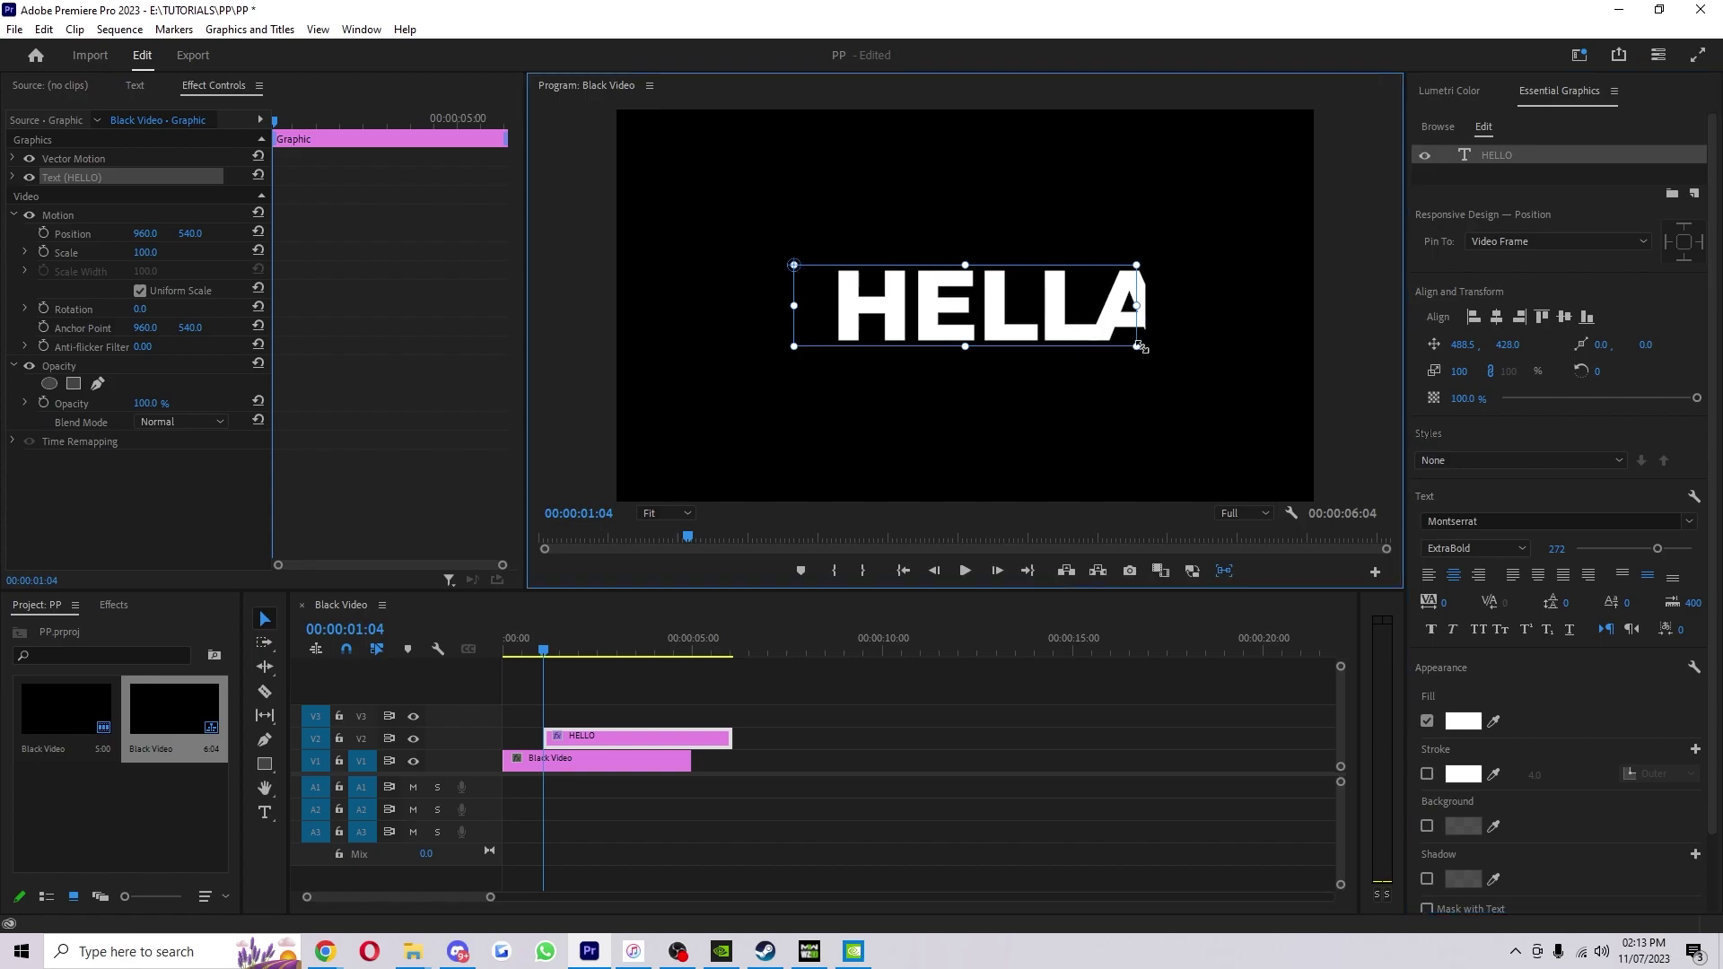
{"action": "left_click_drag", "start_coordinate": [1139, 348], "coordinate": [1319, 476]}
{"action": "left_click_drag", "start_coordinate": [1145, 409], "coordinate": [1052, 346]}
Center the enlarged text box in the frame and reduce the font size to 177.
{"action": "left_click", "coordinate": [1495, 319]}
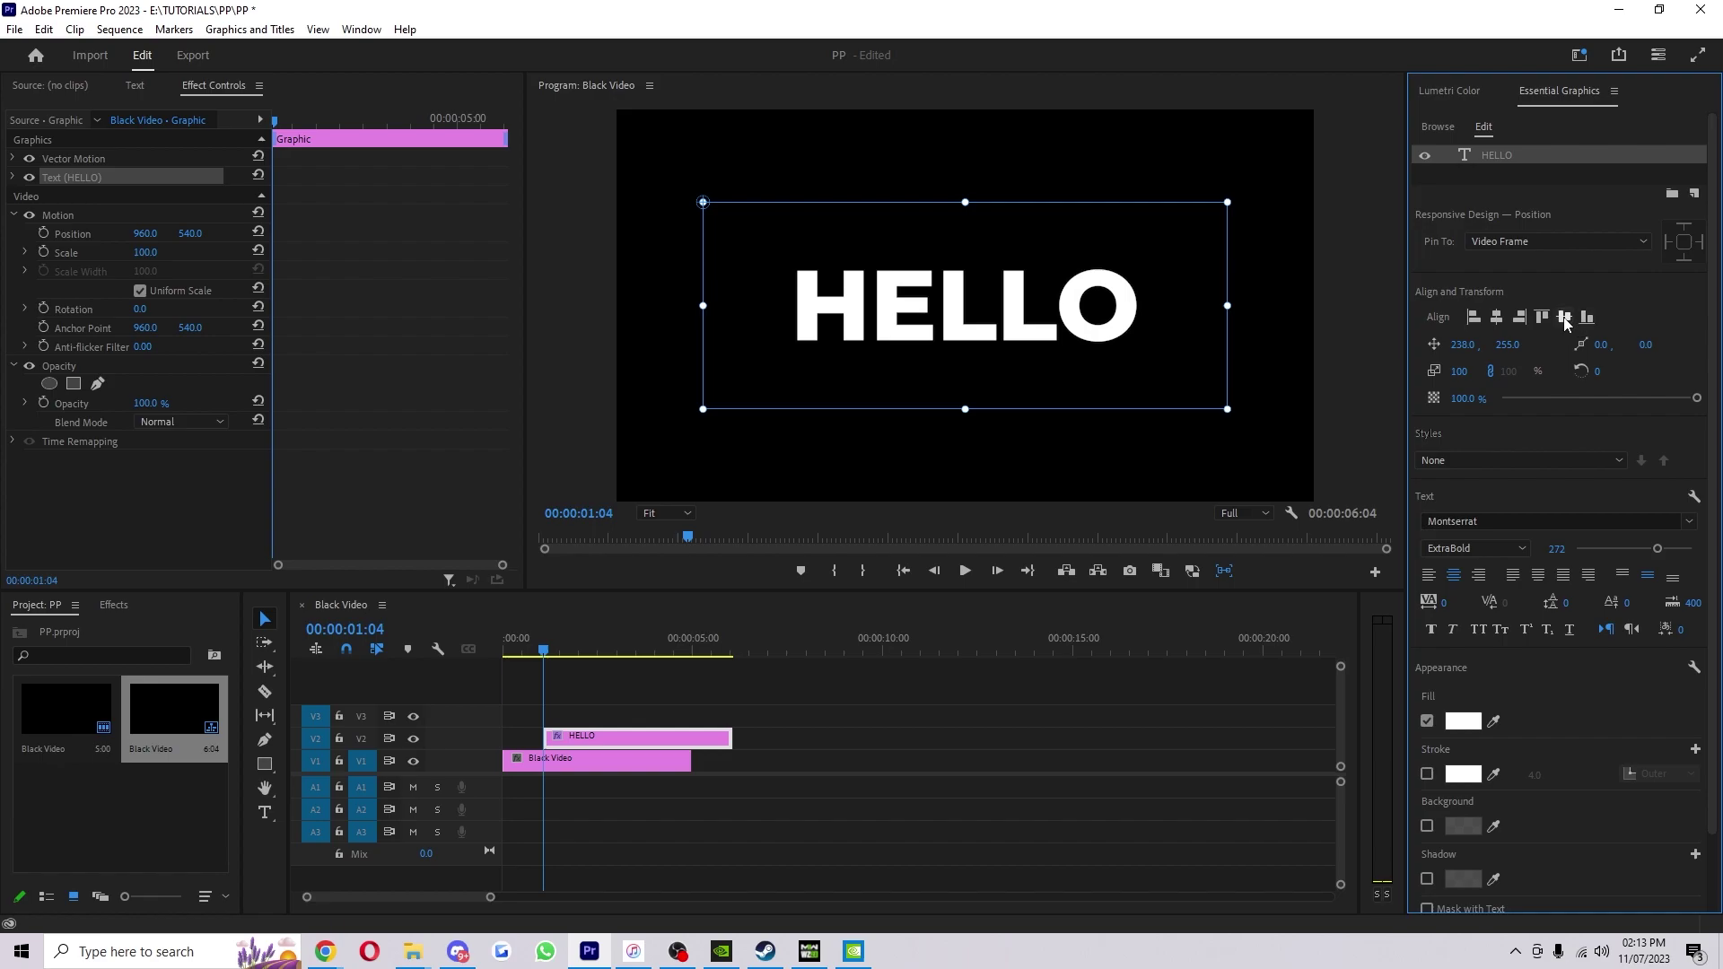
{"action": "left_click_drag", "start_coordinate": [1556, 550], "coordinate": [1471, 550]}
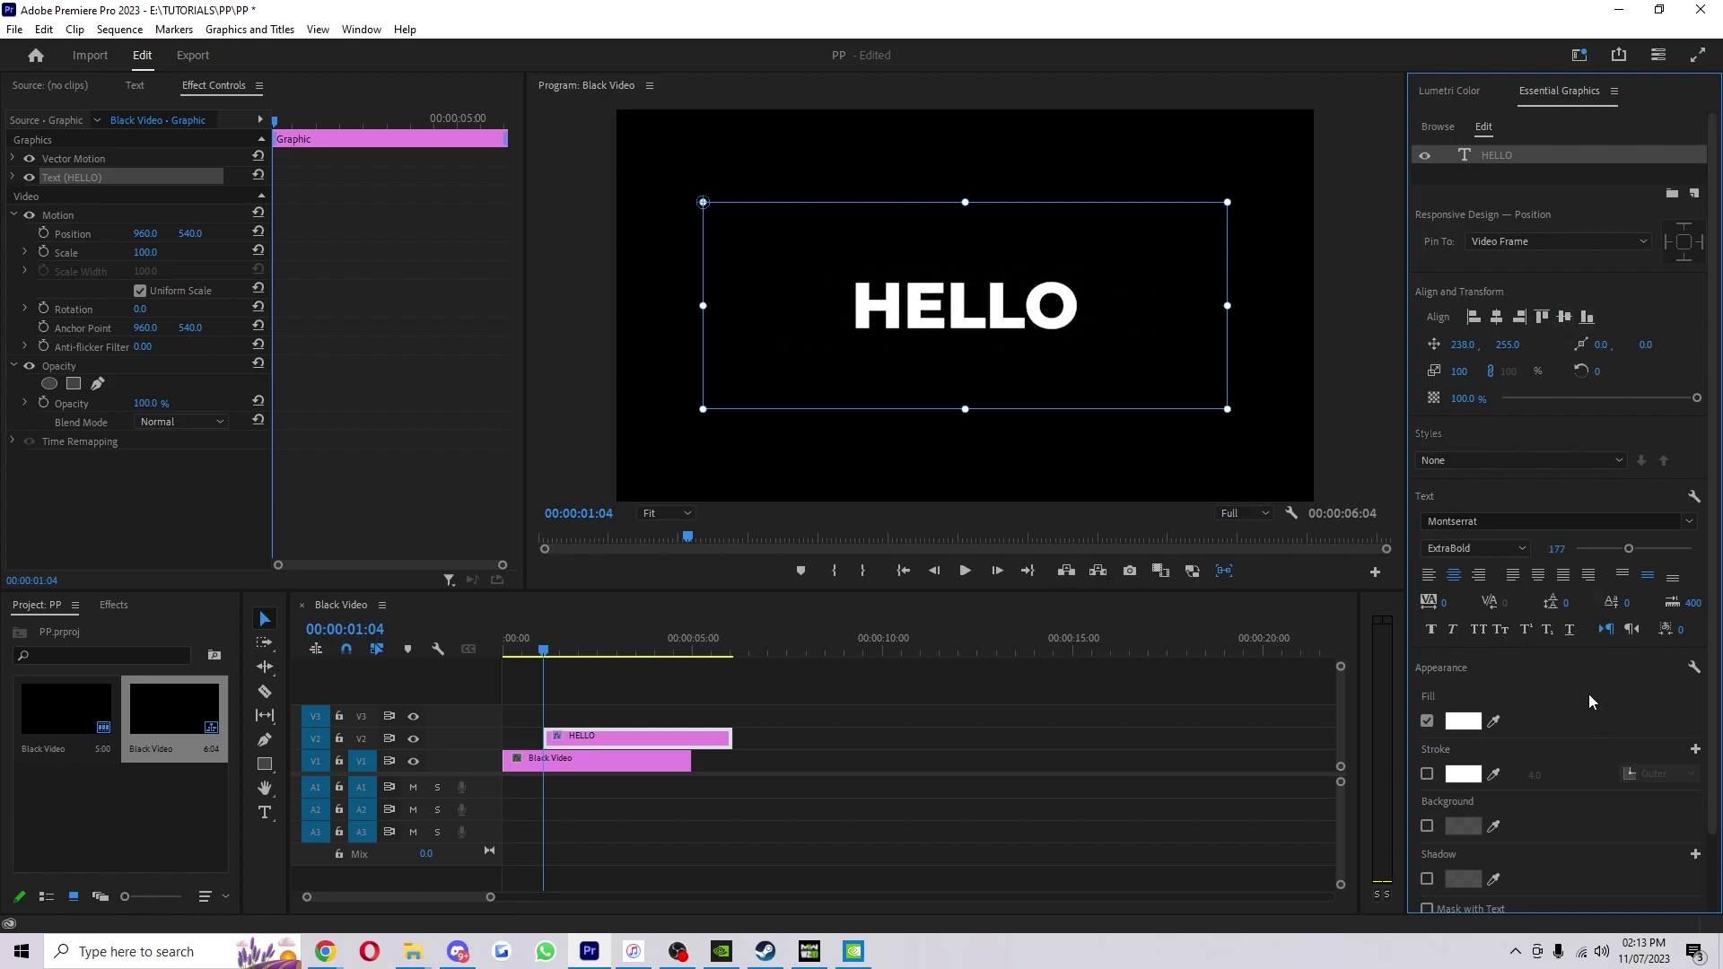
Change the fill color of the HELLO text to a dark red.
{"action": "scroll", "coordinate": [1589, 696], "scroll_direction": "down", "scroll_amount": 2}
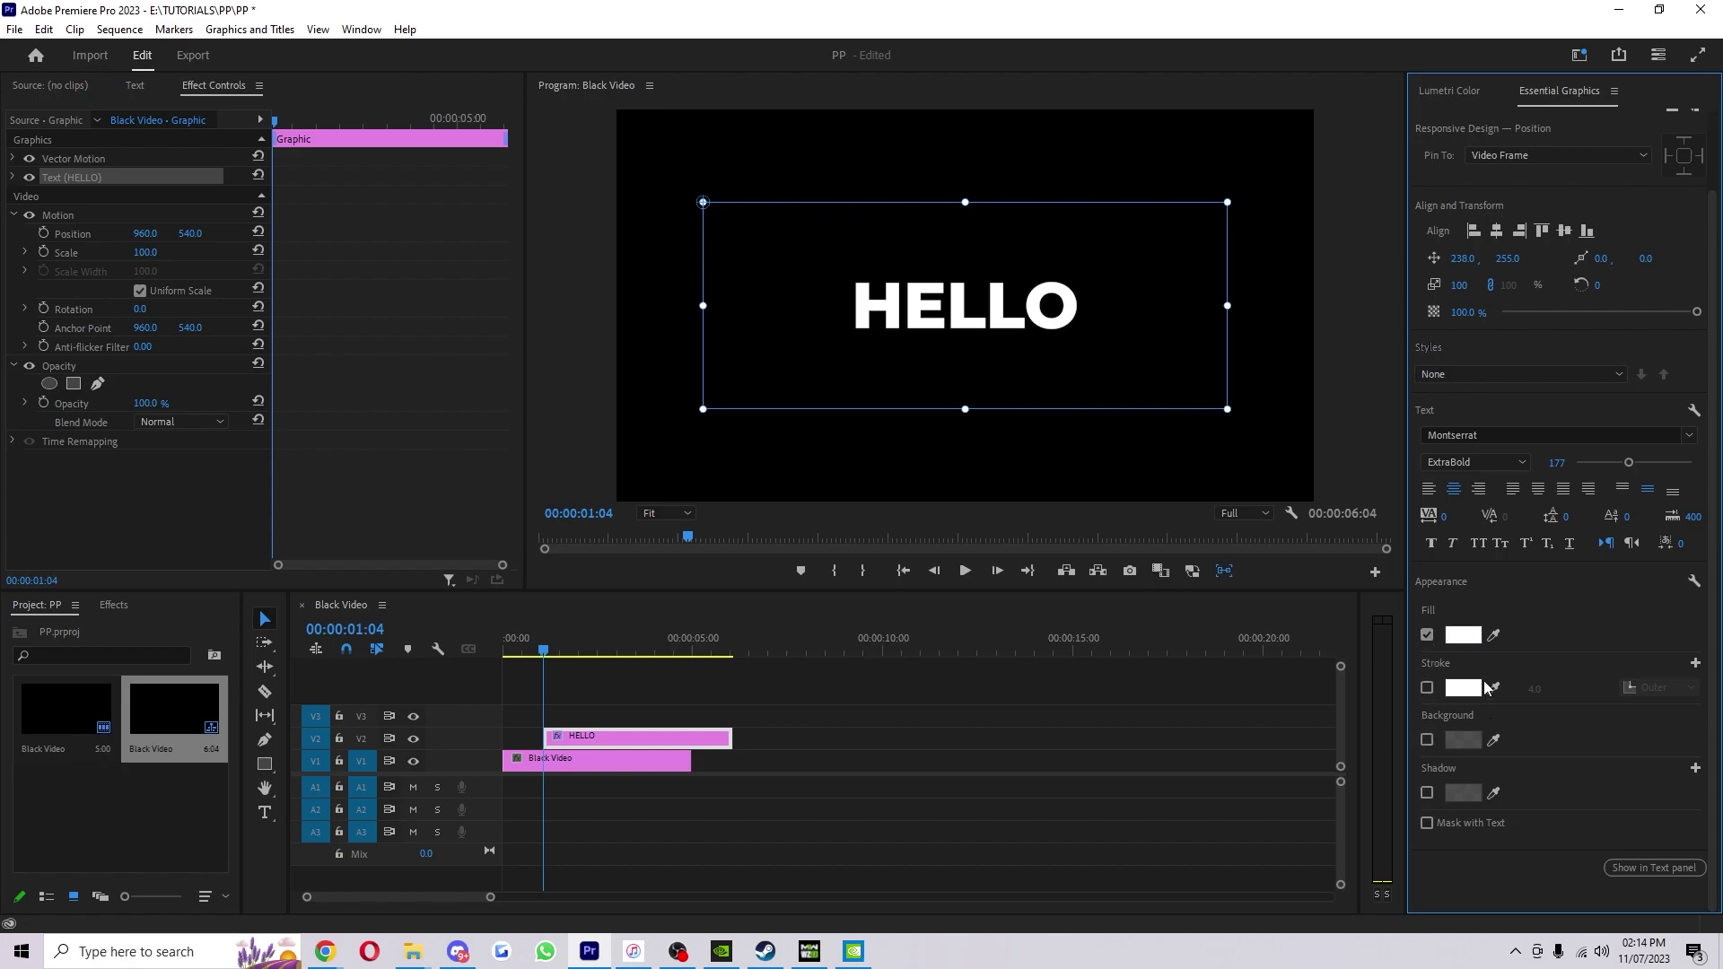
{"action": "left_click", "coordinate": [1463, 636]}
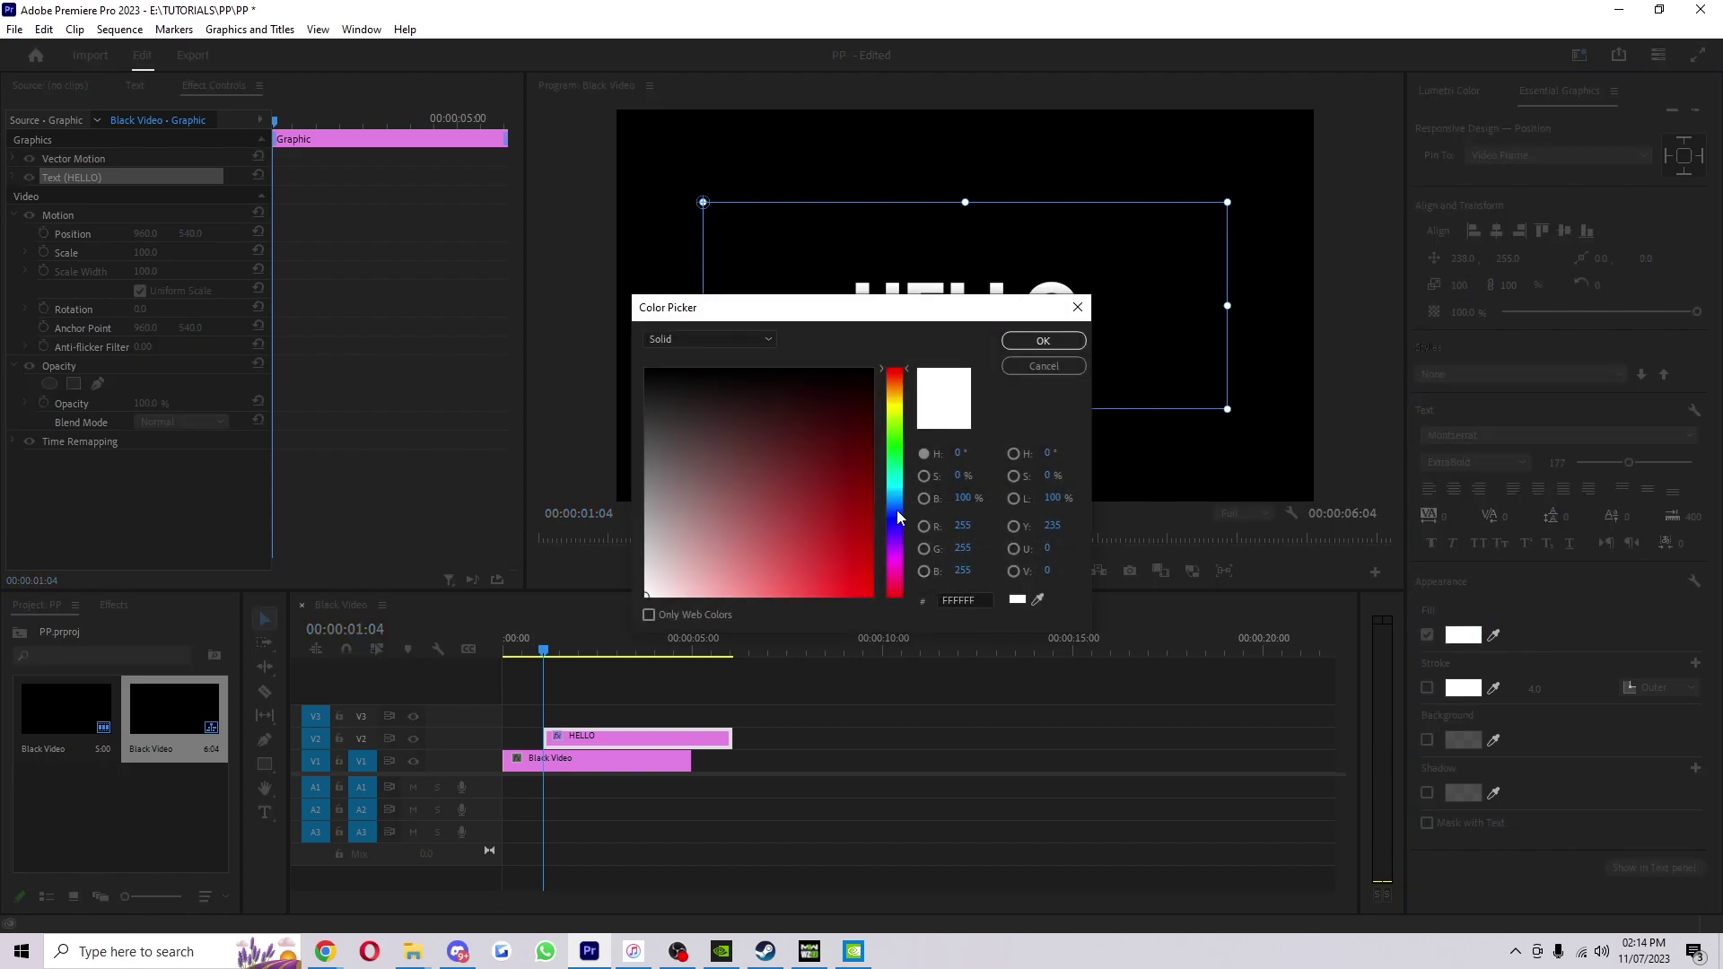
{"action": "left_click", "coordinate": [861, 566]}
{"action": "left_click", "coordinate": [1042, 341]}
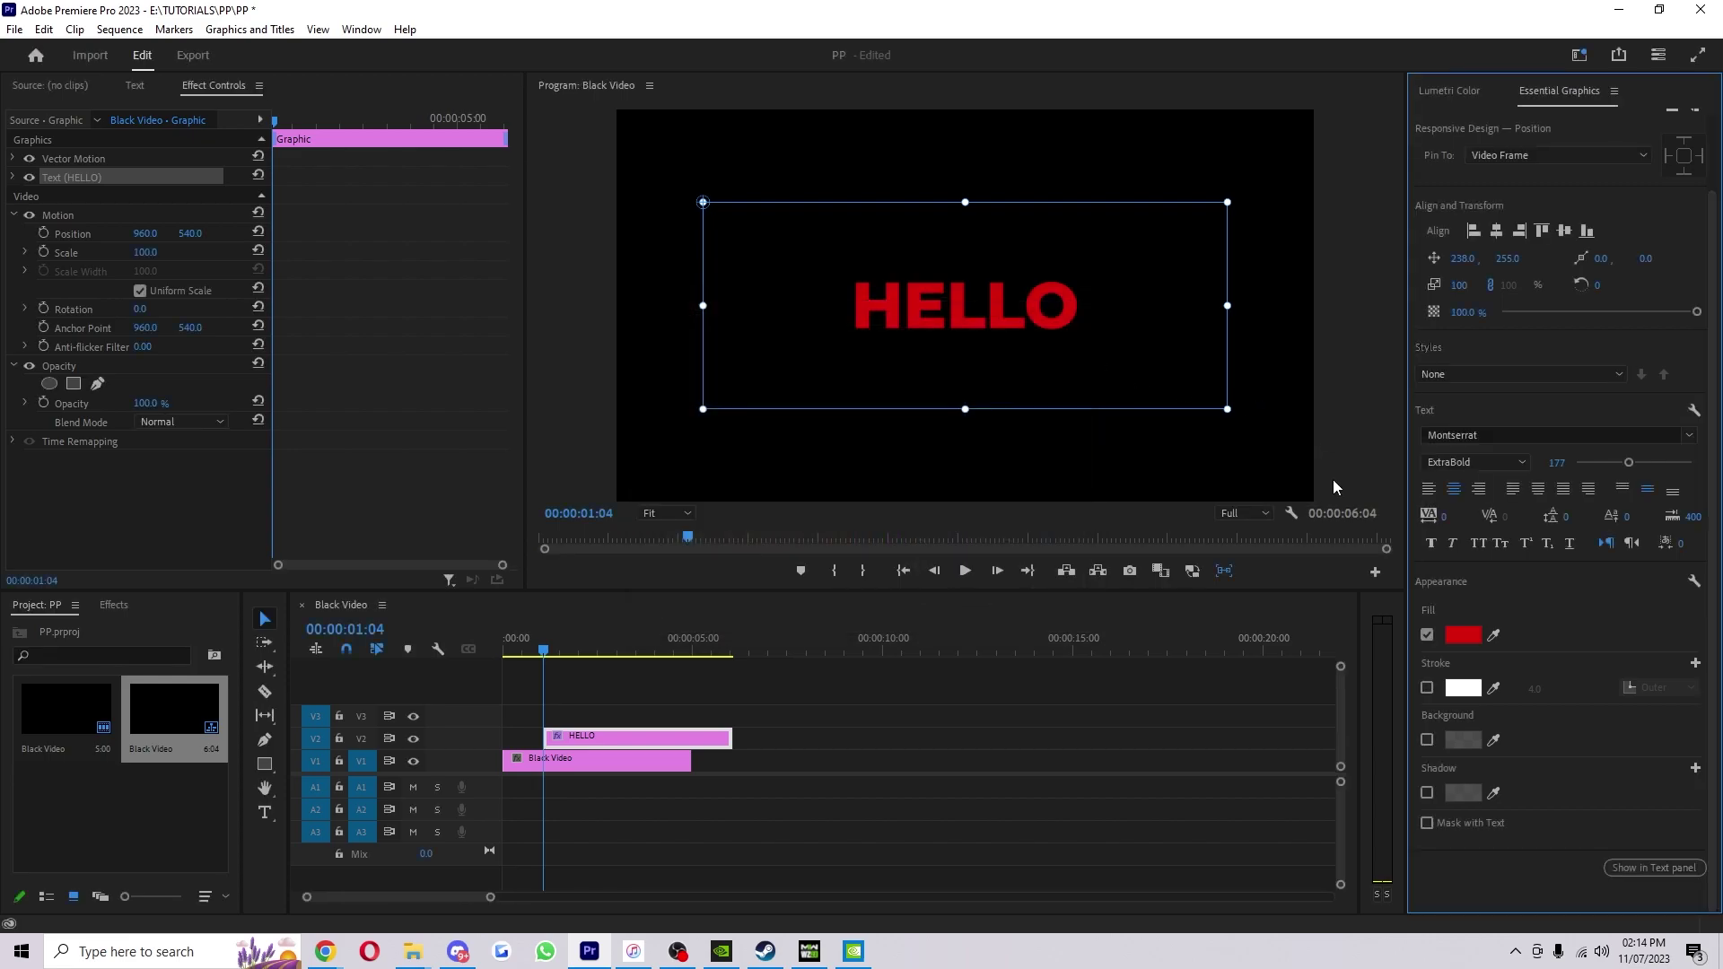
Add a white stroke to the HELLO text with a width of 8.0 and its position set to Center.
{"action": "left_click", "coordinate": [1427, 688]}
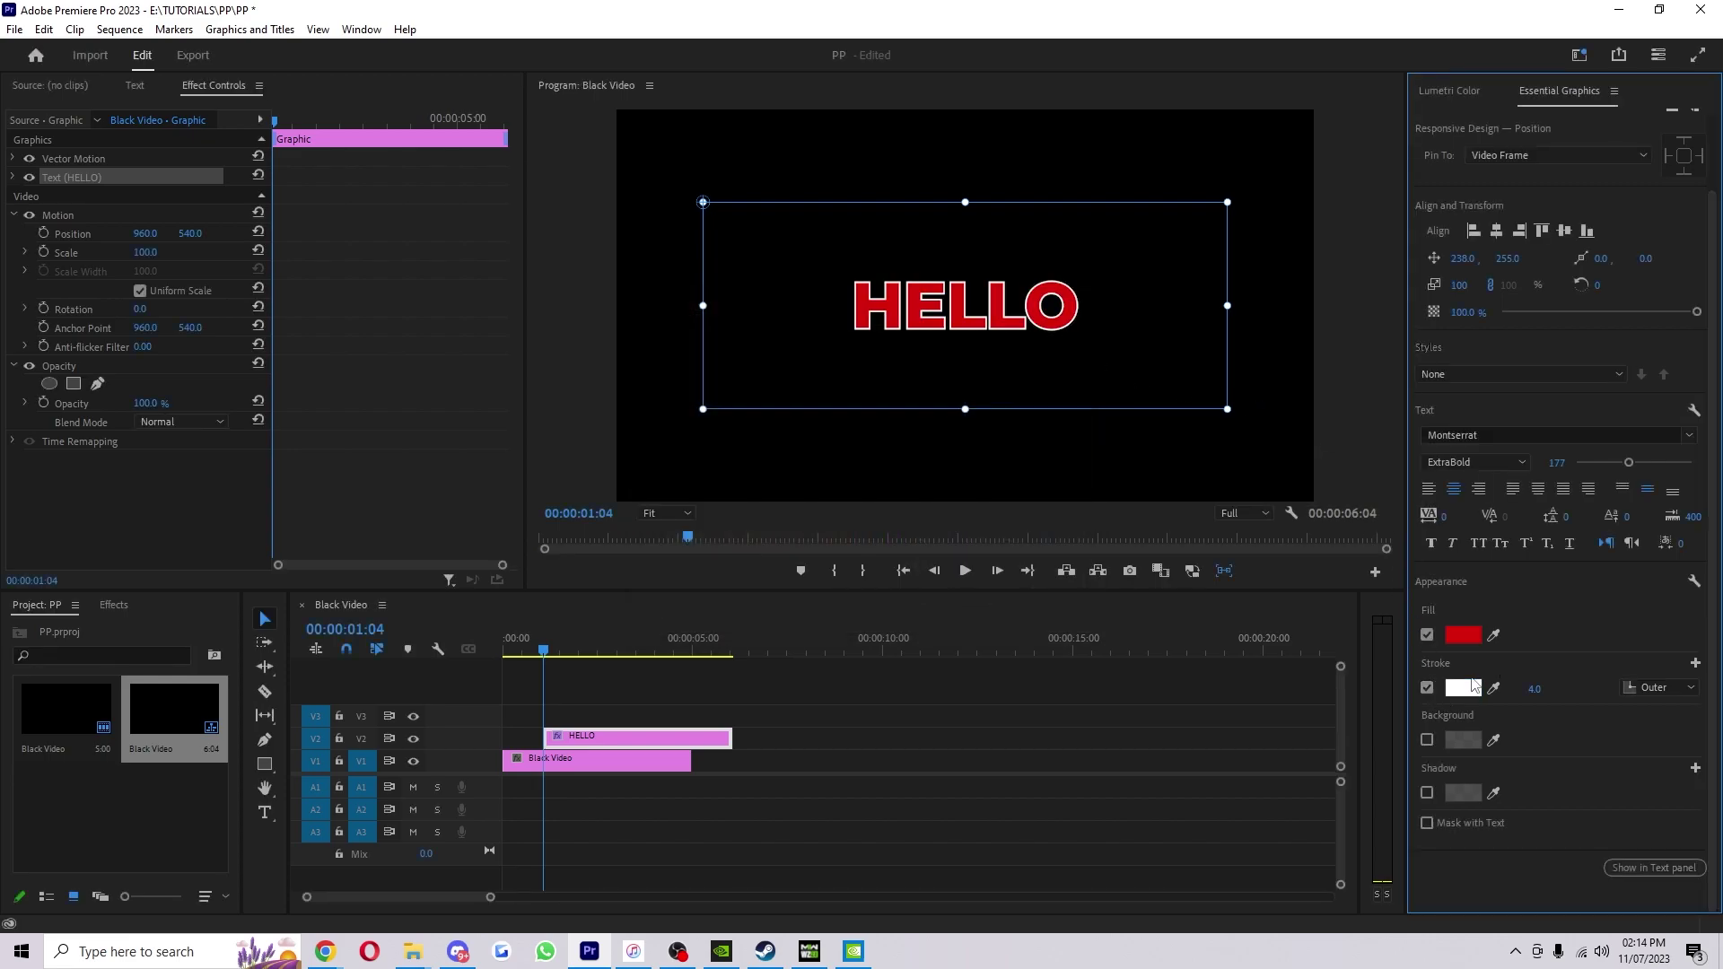
{"action": "mouse_move", "coordinate": [1535, 689]}
{"action": "left_mouse_down"}
{"action": "mouse_move", "coordinate": [1593, 688]}
{"action": "mouse_move", "coordinate": [1573, 688]}
{"action": "left_mouse_up"}
{"action": "left_click", "coordinate": [1663, 691]}
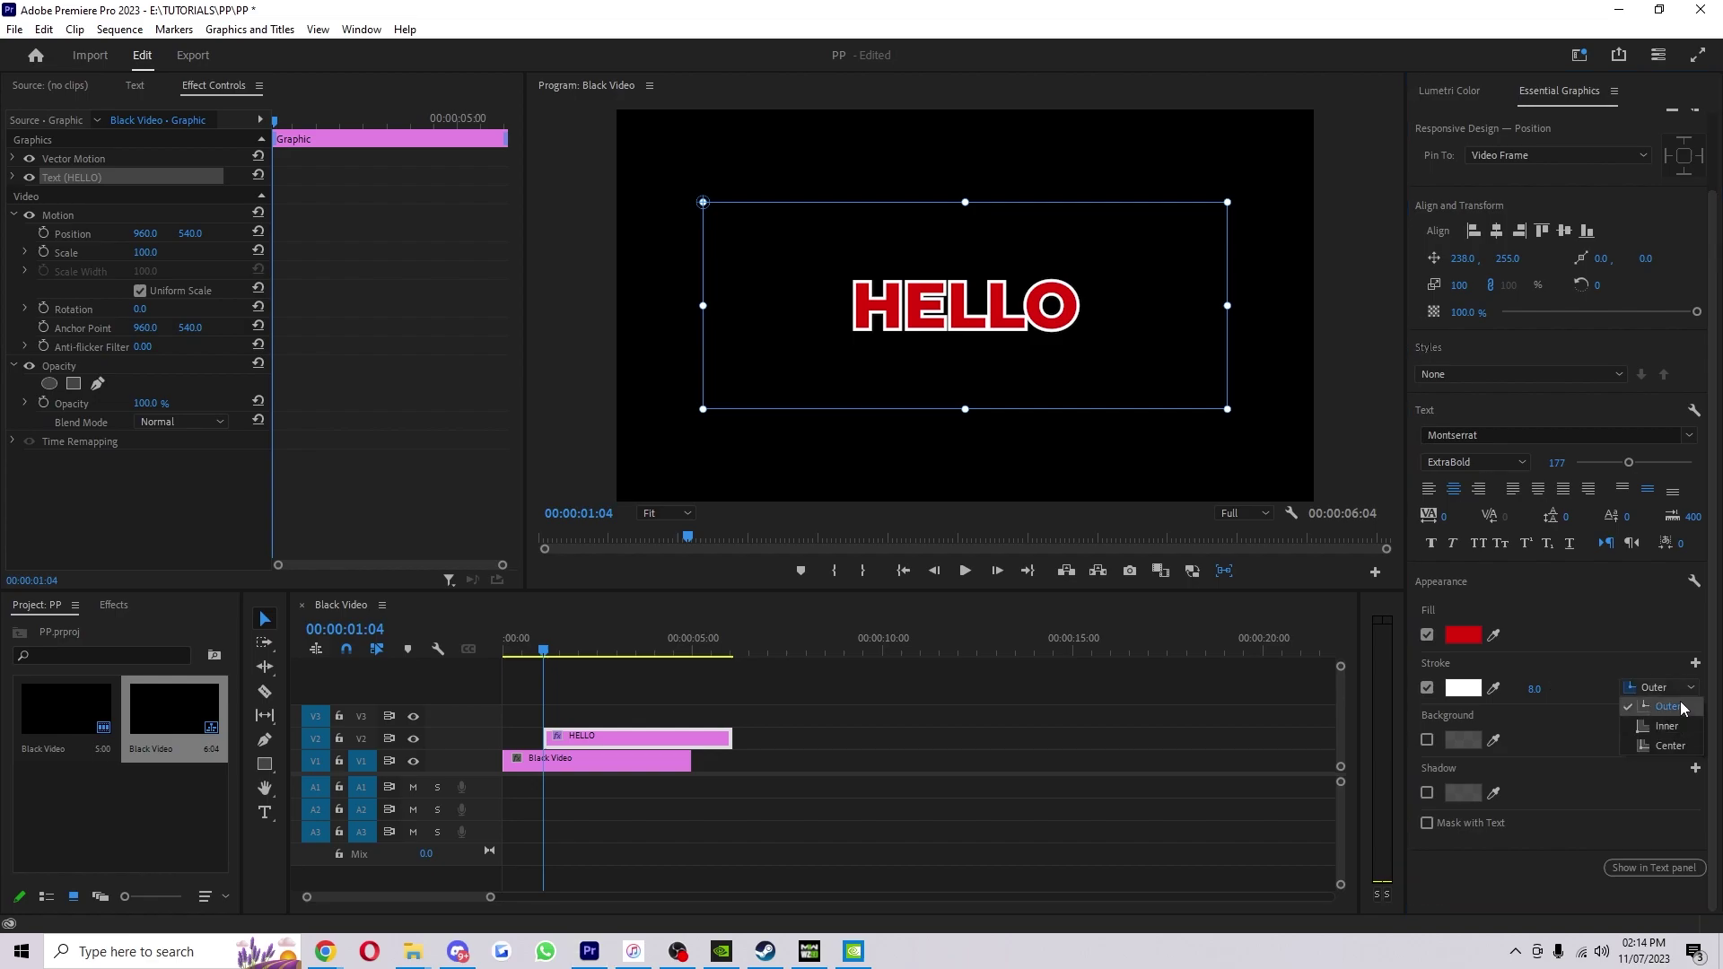
{"action": "left_click", "coordinate": [1678, 748]}
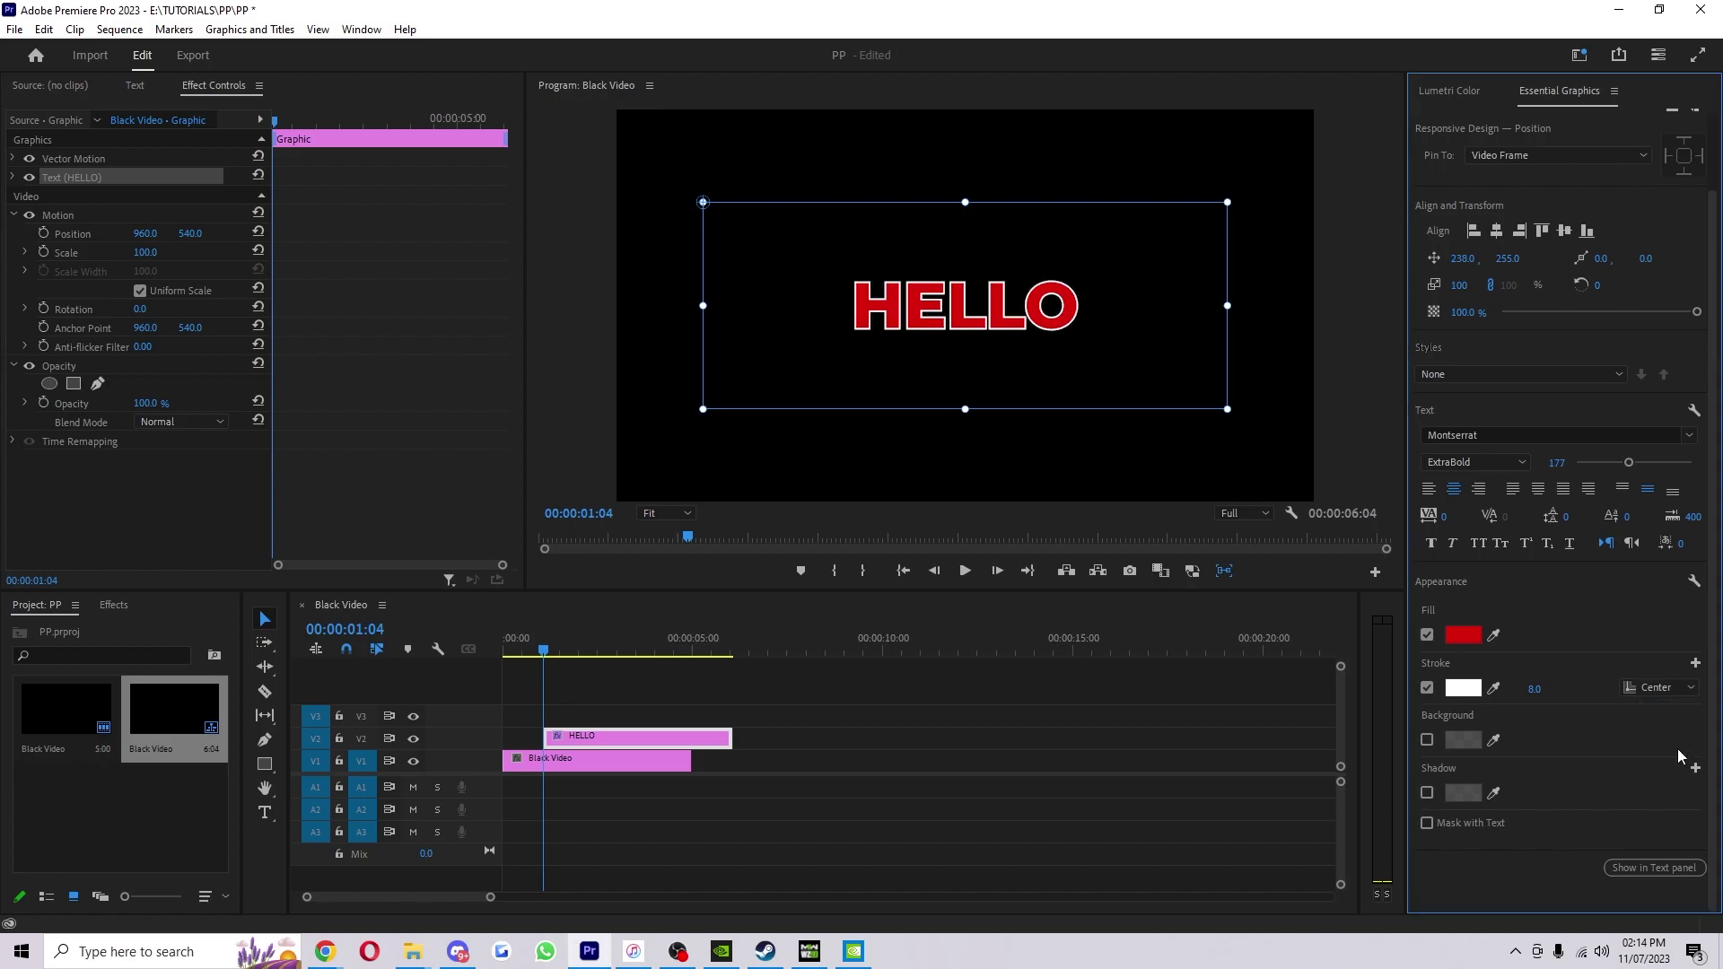
Try the Inner position for the HELLO text's white stroke and settle on Outer.
{"action": "left_click", "coordinate": [1672, 694]}
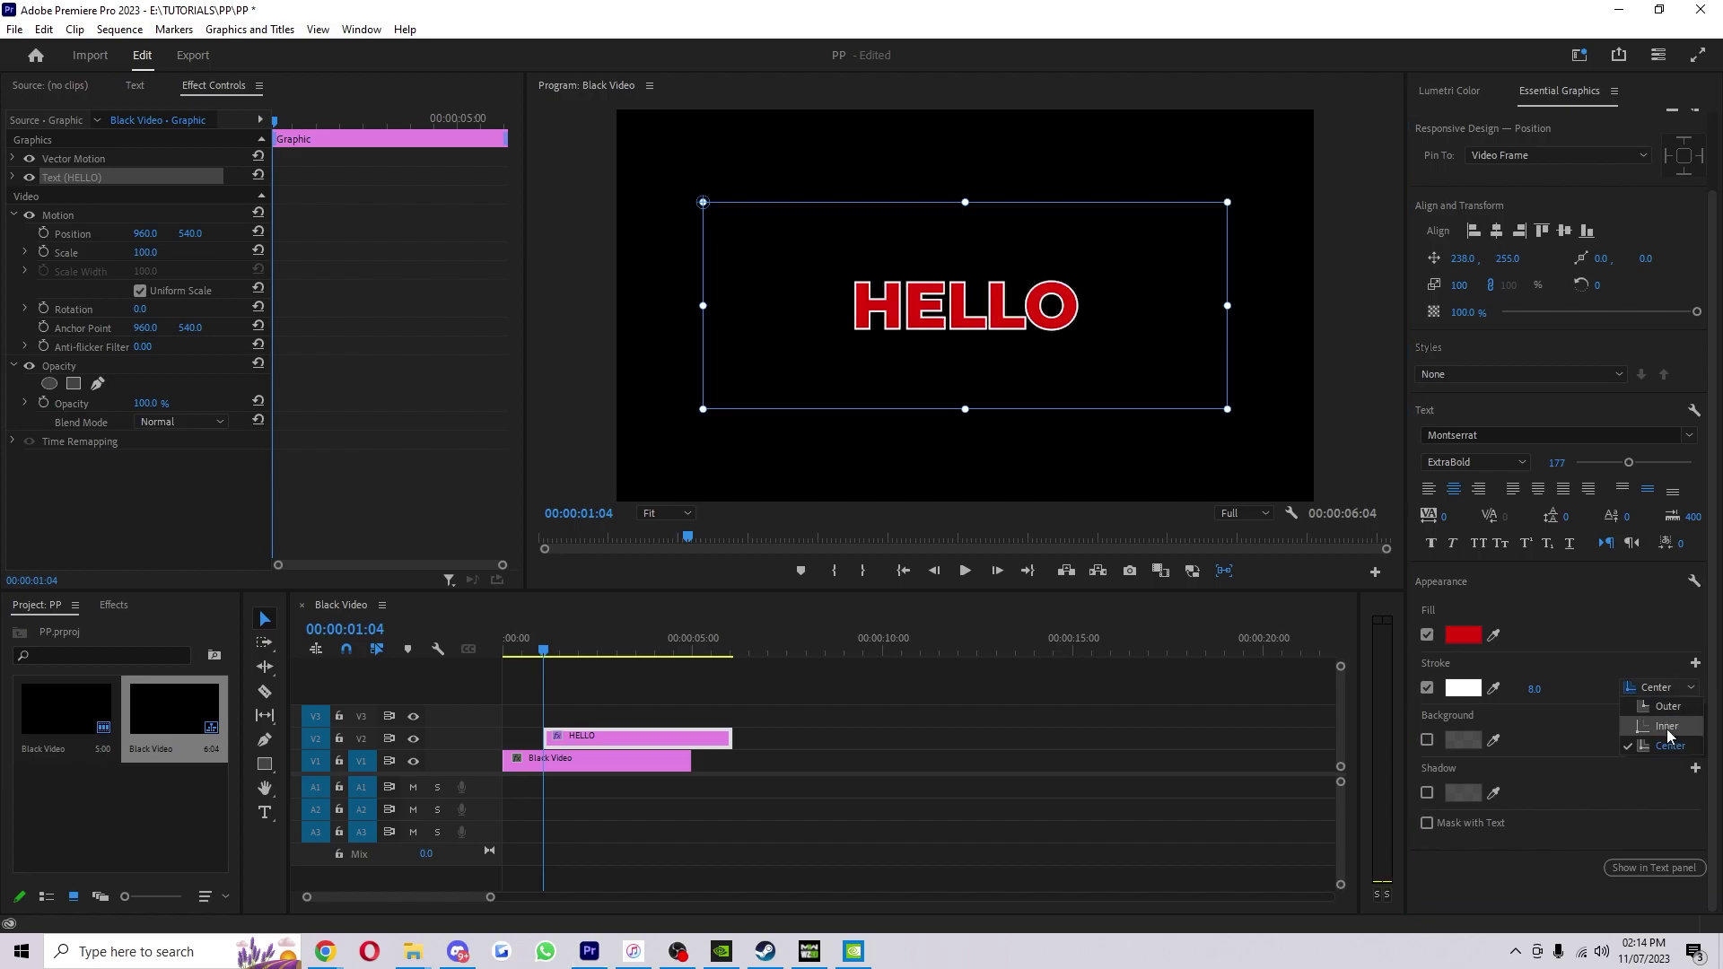
{"action": "left_click", "coordinate": [1668, 727]}
{"action": "left_click", "coordinate": [1665, 697]}
{"action": "left_click", "coordinate": [1661, 707]}
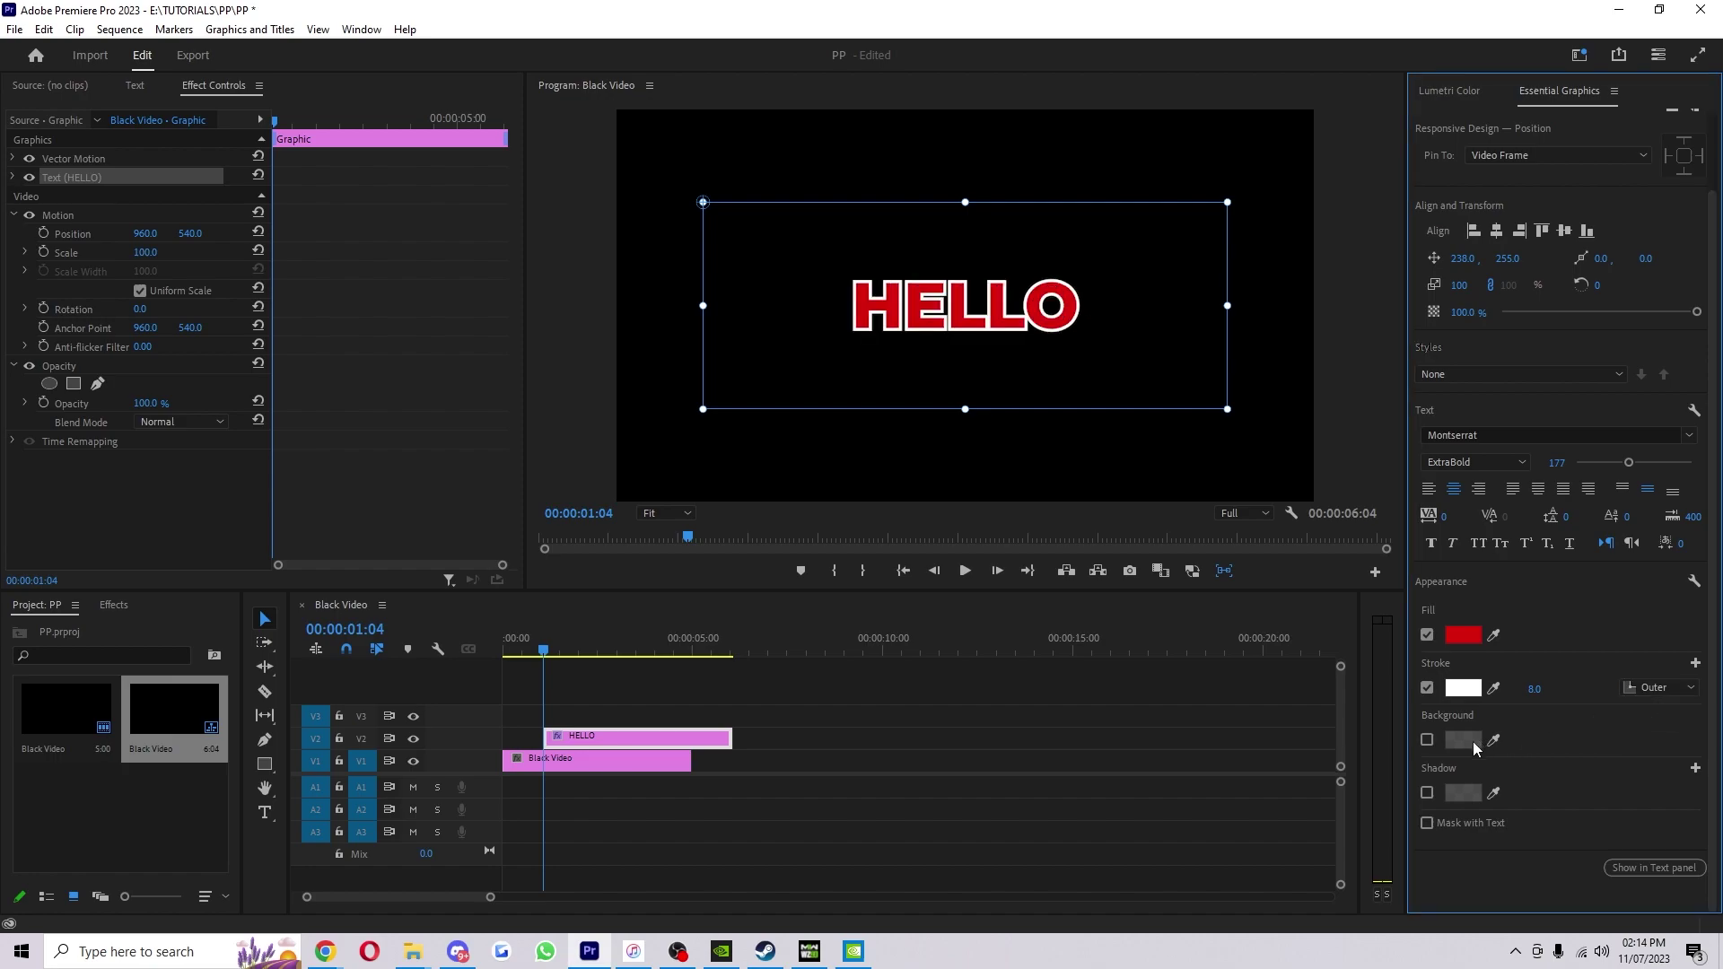
Add a background behind the HELLO text and change its color to yellow.
{"action": "left_click", "coordinate": [1427, 740]}
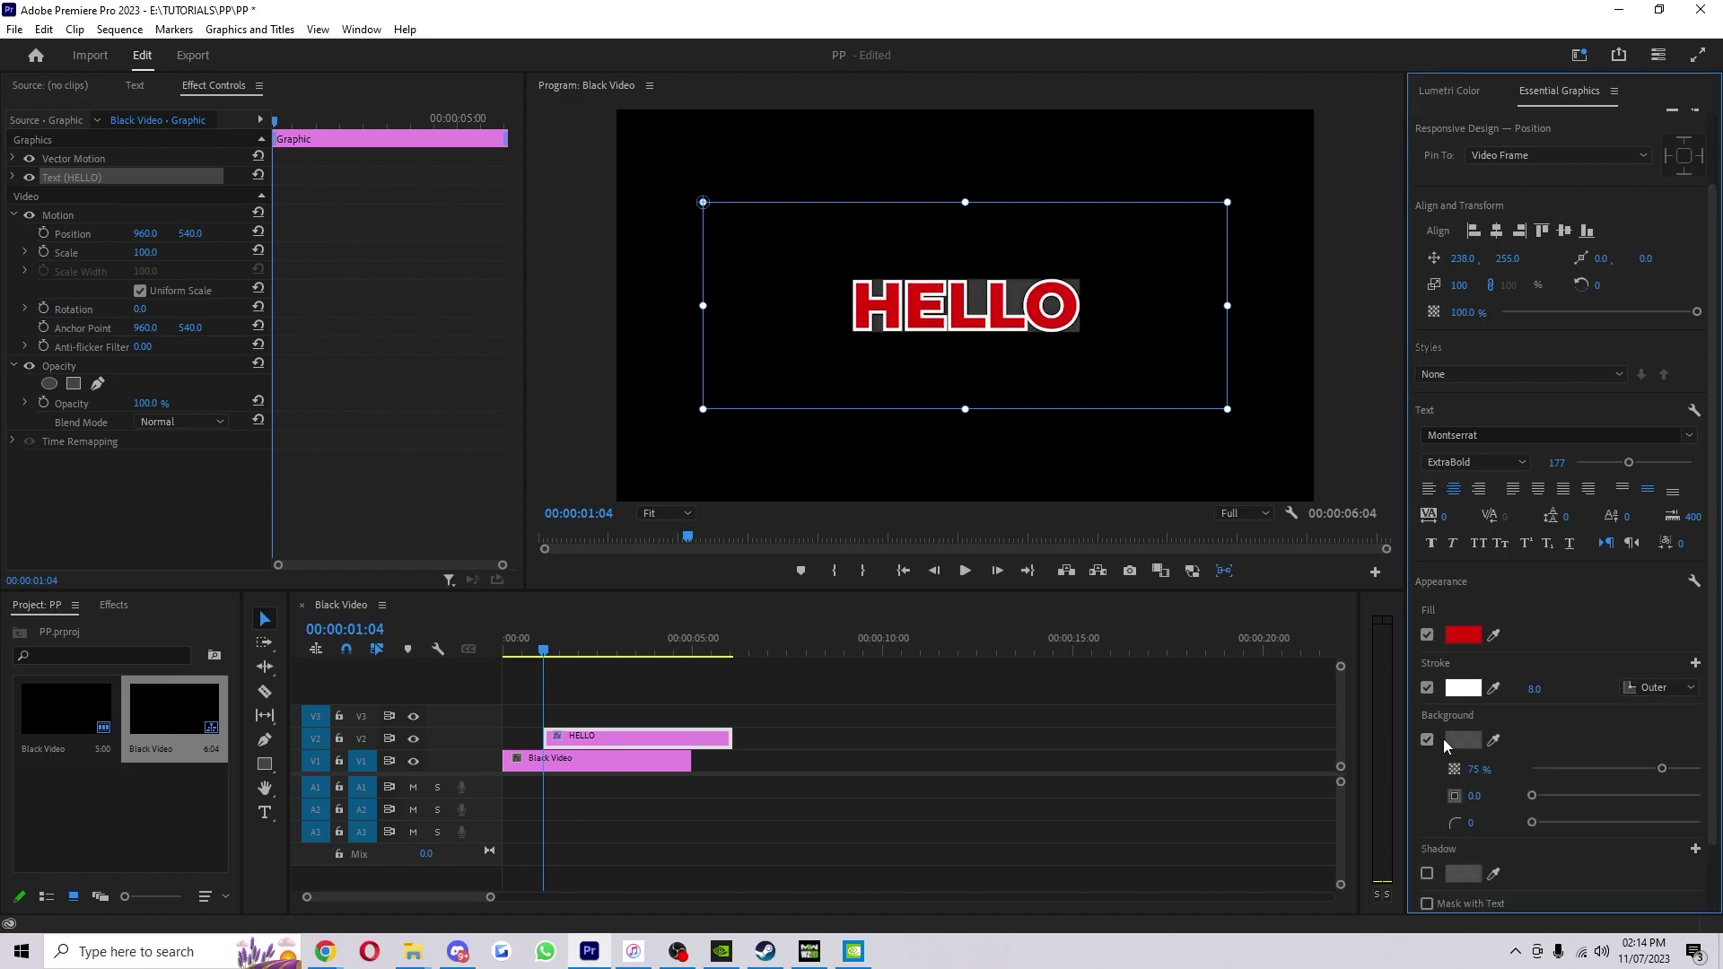
{"action": "left_click", "coordinate": [1466, 742]}
{"action": "left_click", "coordinate": [810, 415]}
{"action": "left_click_drag", "start_coordinate": [901, 410], "coordinate": [900, 397]}
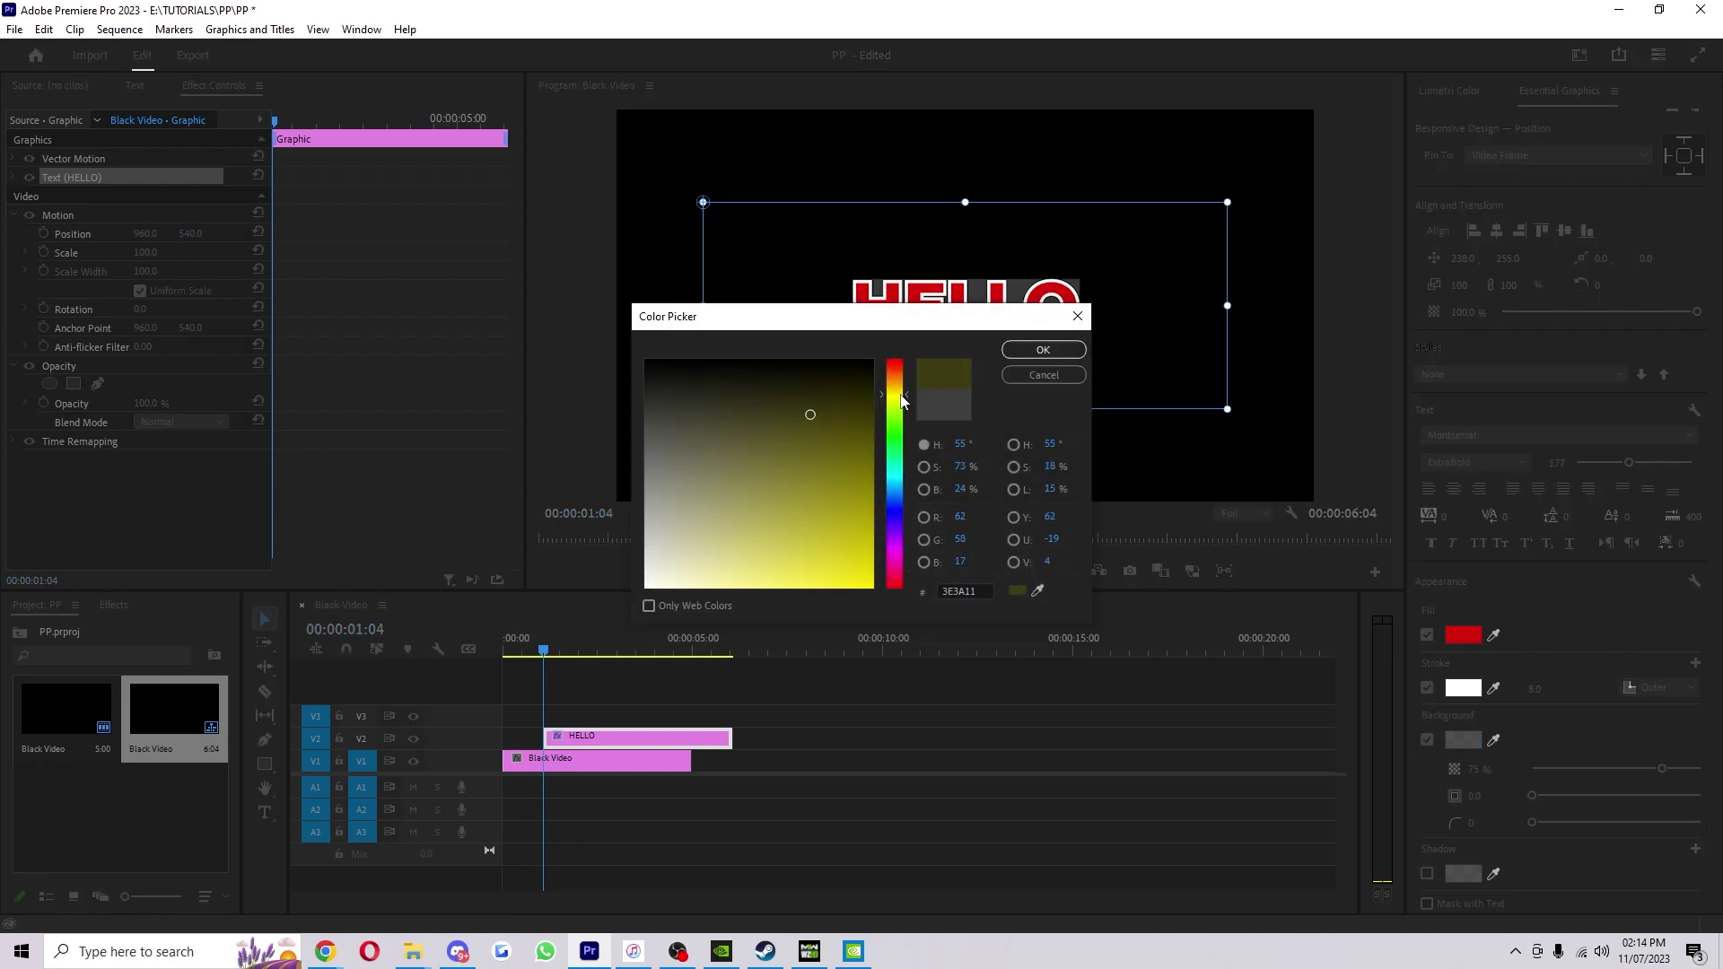
{"action": "left_click", "coordinate": [1043, 349]}
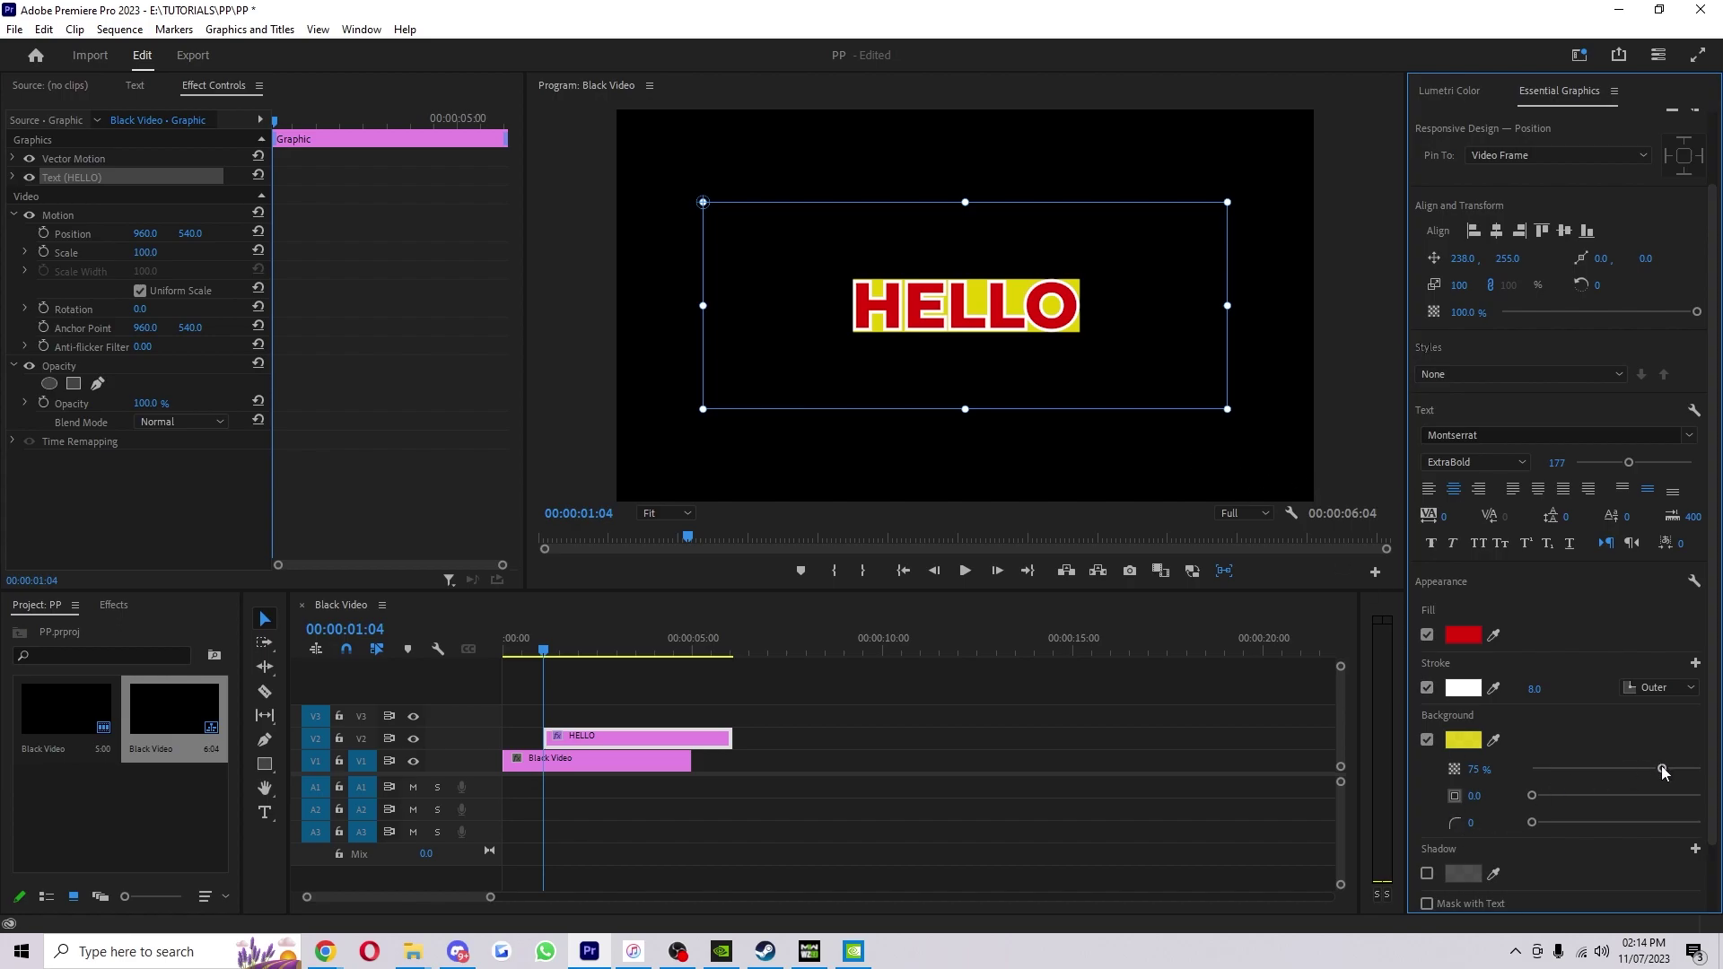
Set the yellow background's opacity to 100 %, its size to 79.4 and its corner radius to 100.
{"action": "left_click_drag", "start_coordinate": [1662, 772], "coordinate": [1701, 770]}
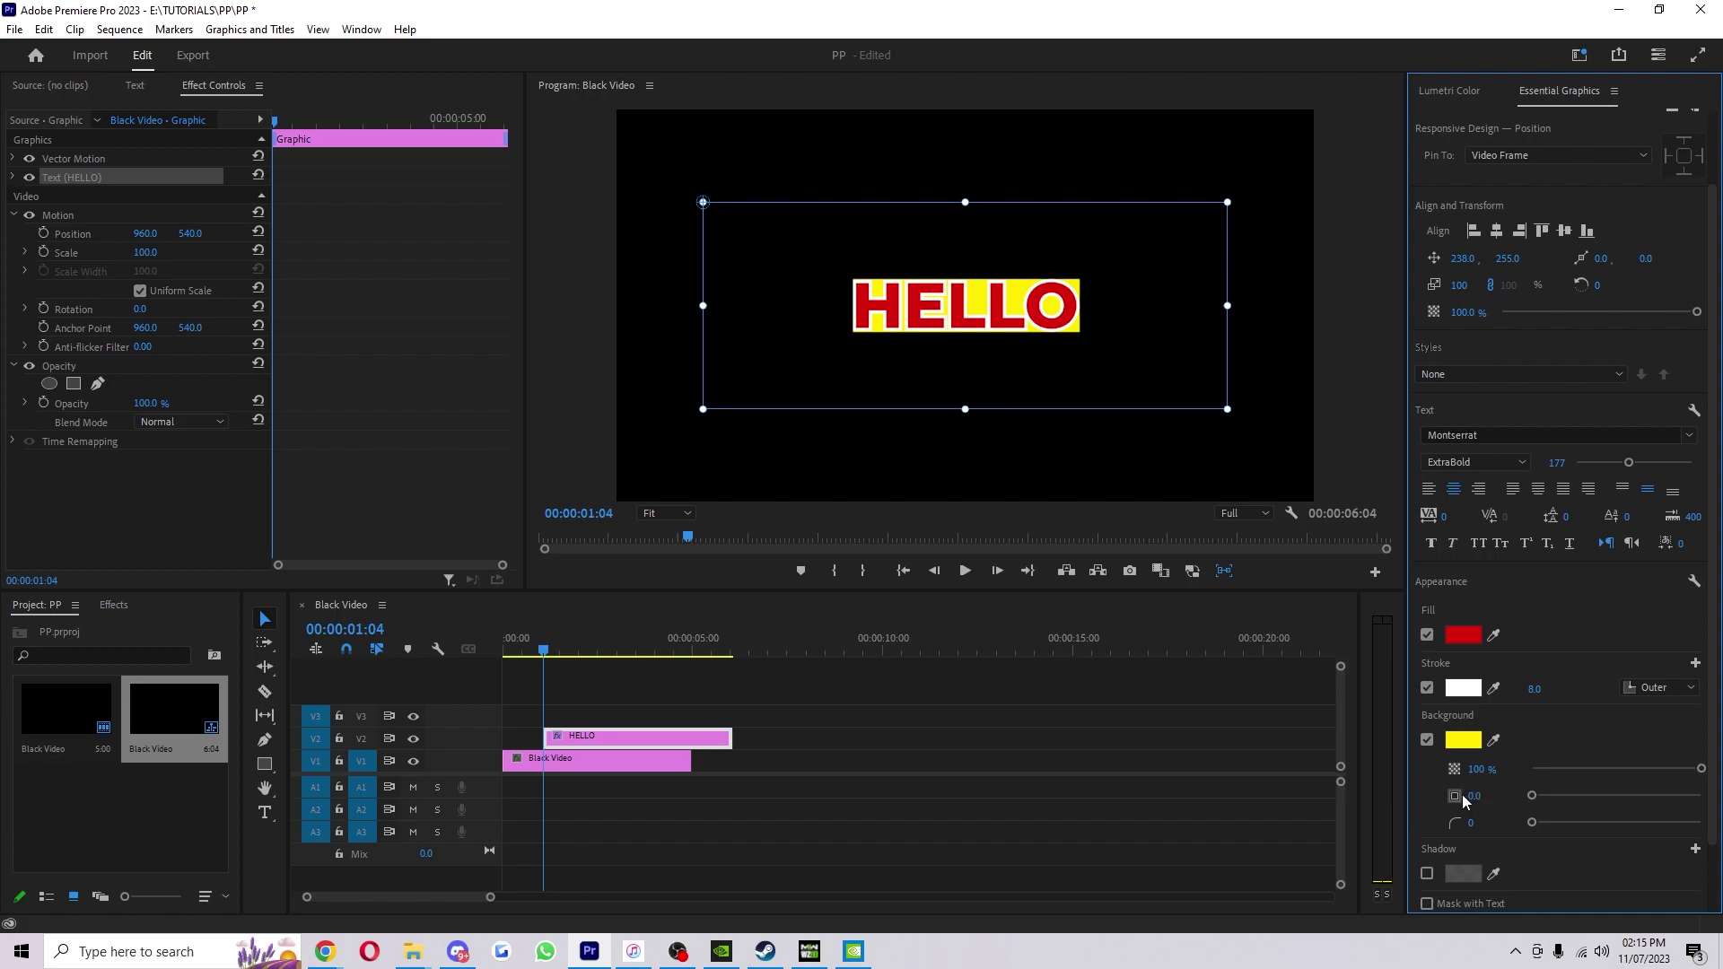
{"action": "left_click_drag", "start_coordinate": [1538, 790], "coordinate": [1666, 790]}
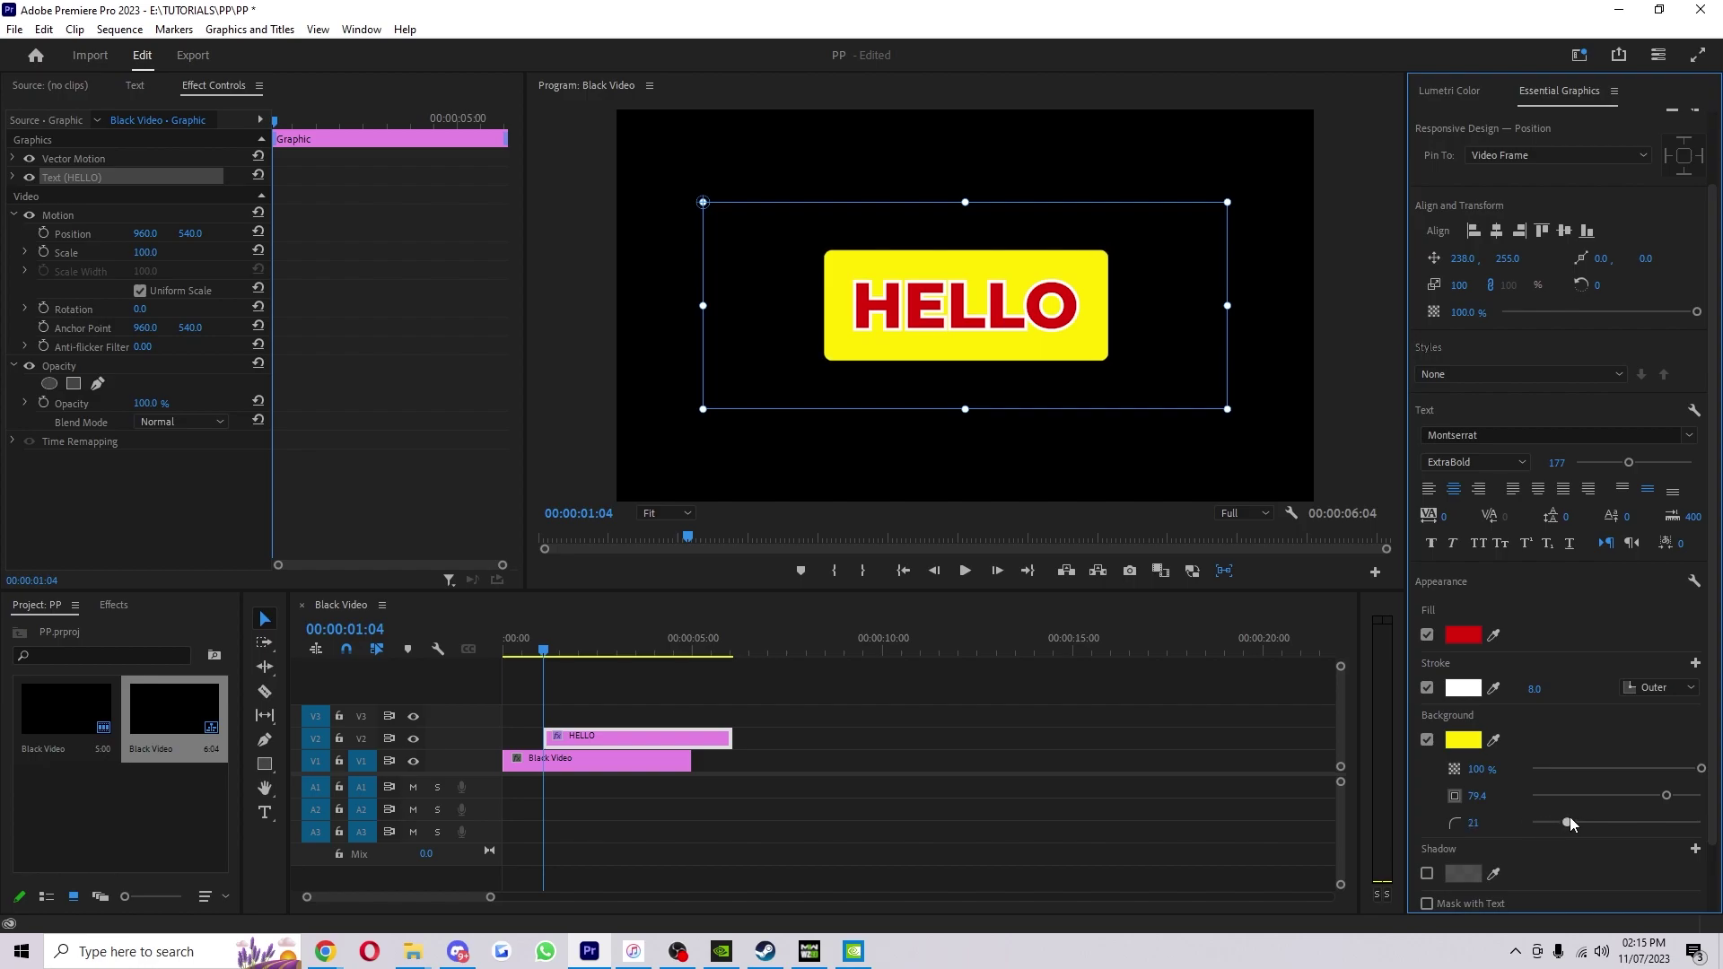
{"action": "left_click_drag", "start_coordinate": [1608, 821], "coordinate": [1710, 821]}
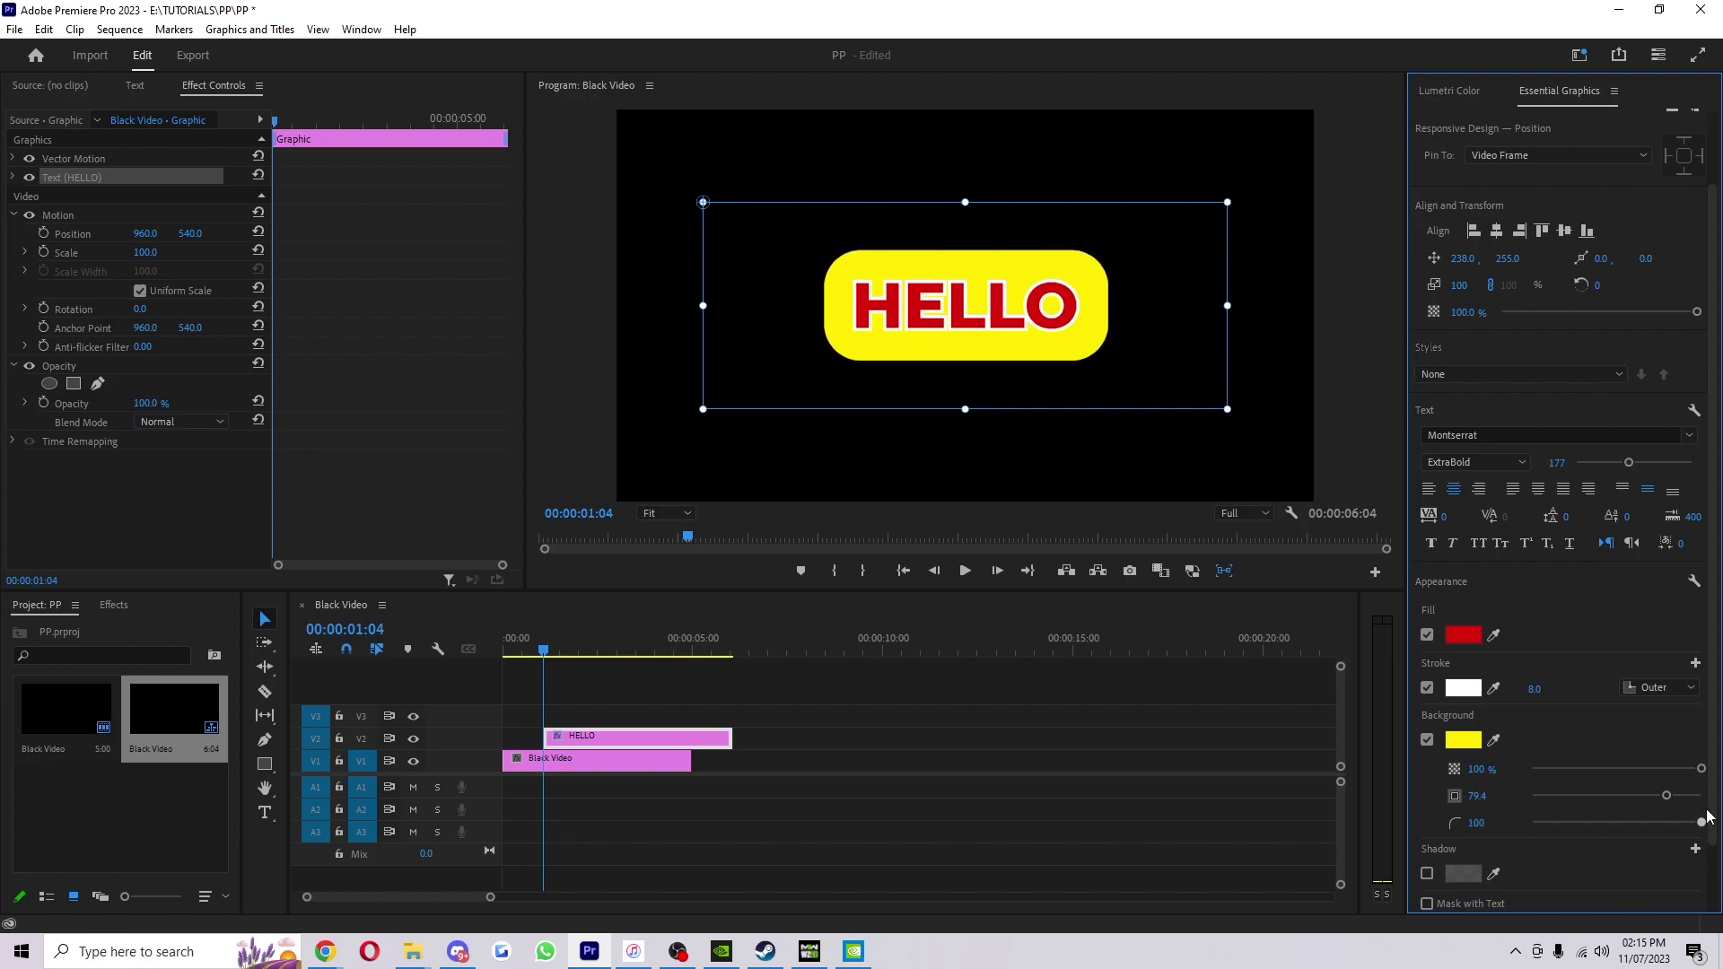
Add a shadow to the HELLO text, color it black and set its opacity to 100 %.
{"action": "left_click", "coordinate": [1427, 874]}
{"action": "scroll", "coordinate": [1610, 865], "scroll_direction": "down", "scroll_amount": 2}
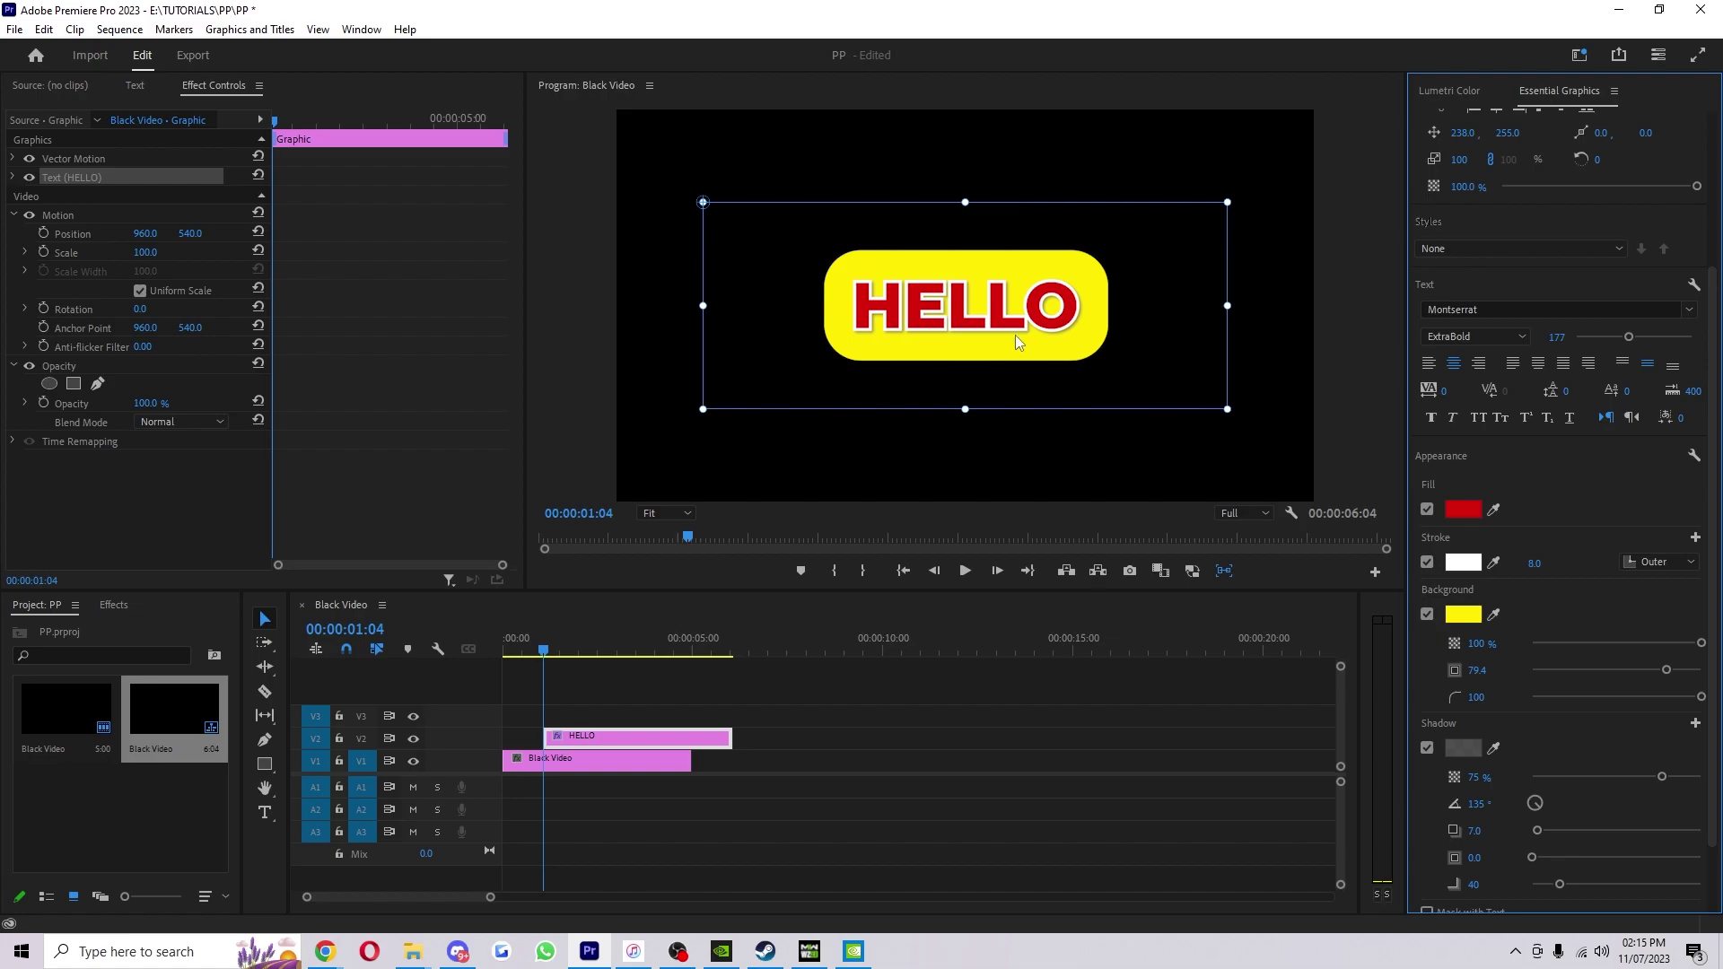
{"action": "scroll", "coordinate": [1521, 747], "scroll_direction": "down", "scroll_amount": 1}
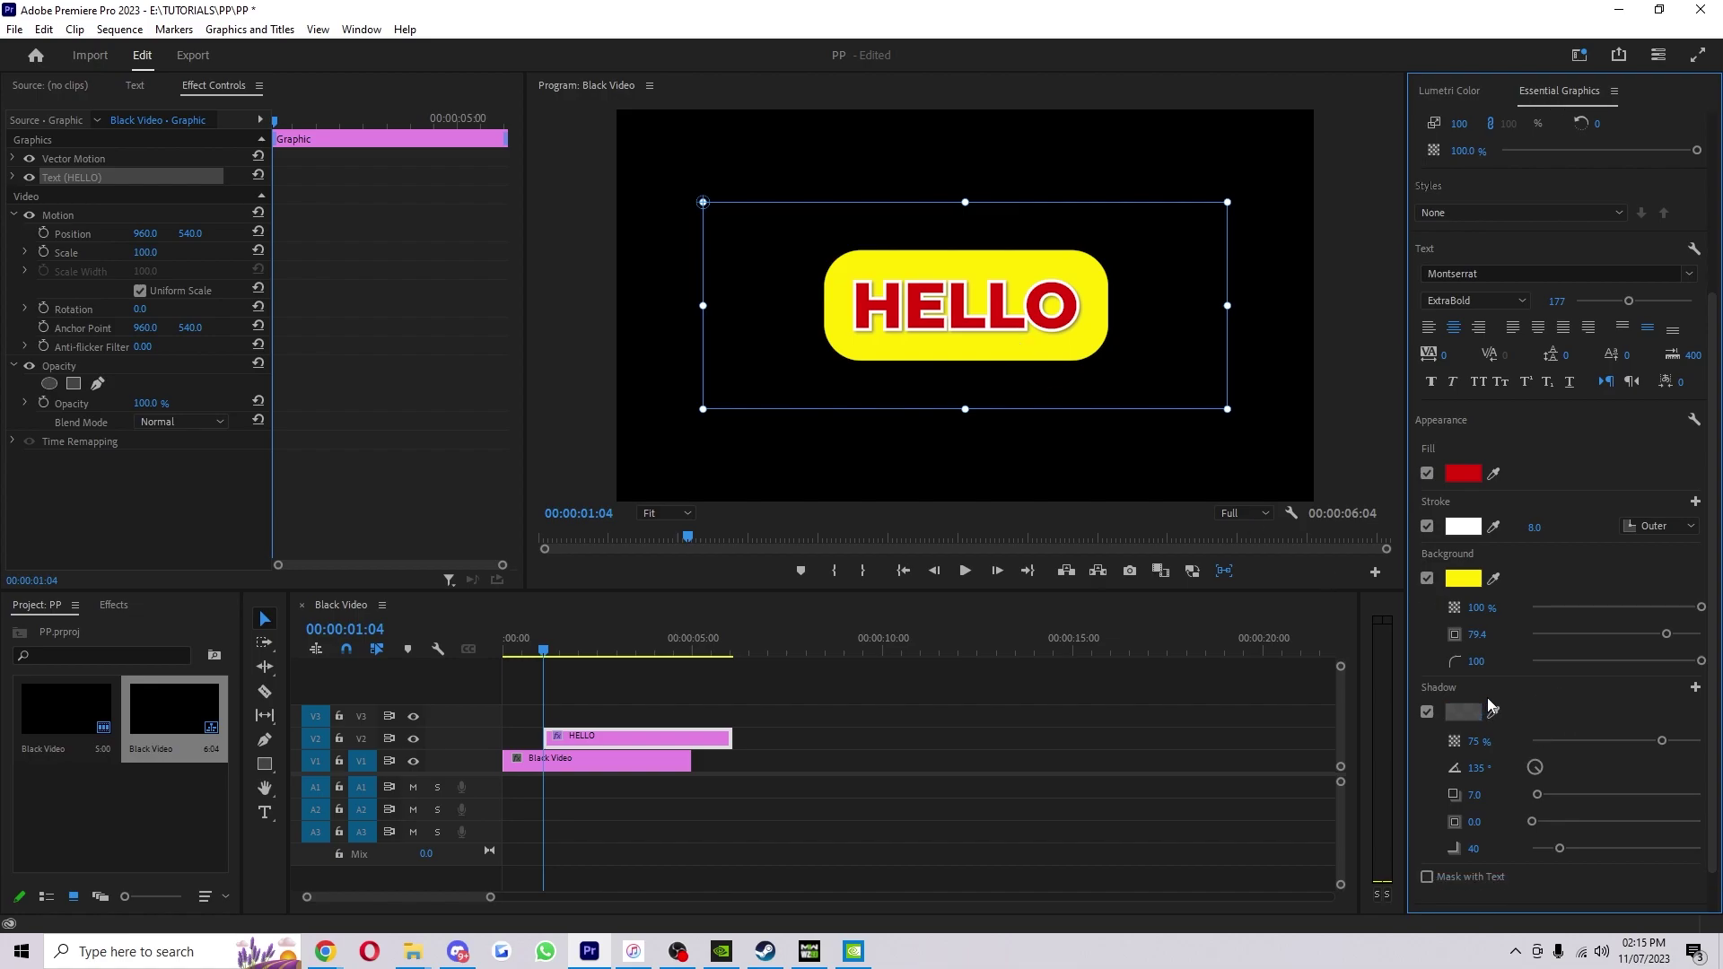
{"action": "left_click", "coordinate": [1464, 712]}
{"action": "left_click", "coordinate": [774, 588]}
{"action": "left_click", "coordinate": [1032, 342]}
{"action": "left_click_drag", "start_coordinate": [1663, 745], "coordinate": [1701, 742]}
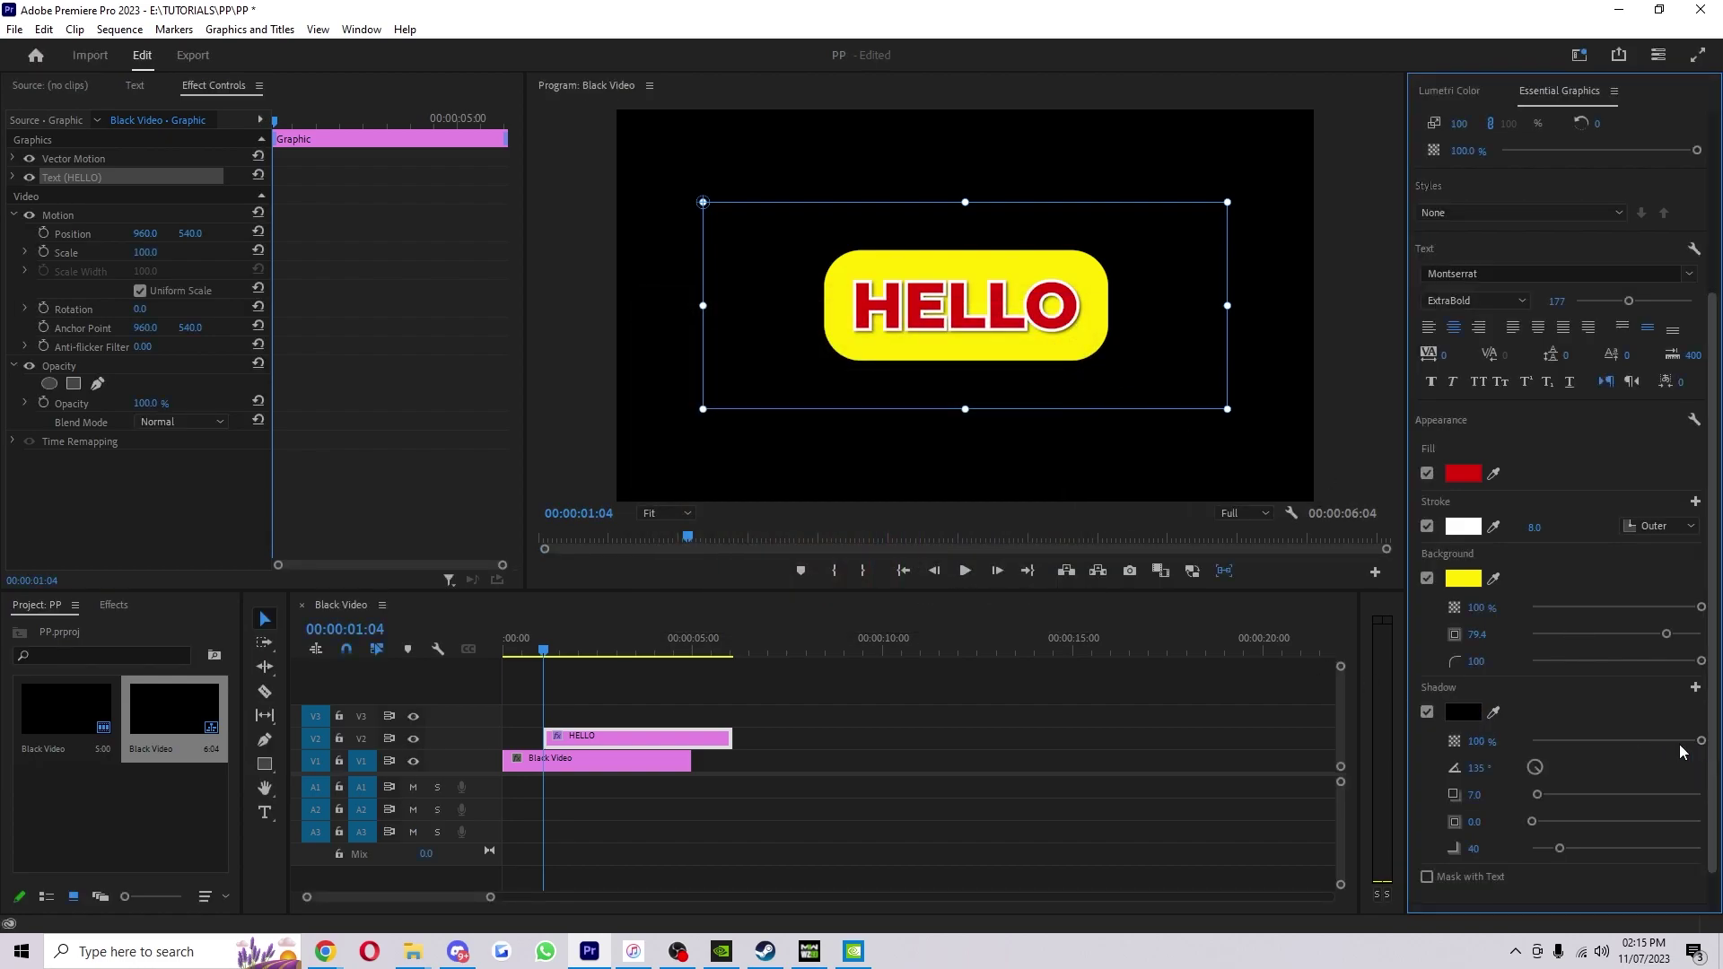
Set the shadow's angle to 1x135°, distance to 43.4, size to 13.8 and blur to 160, and deselect the text.
{"action": "left_click_drag", "start_coordinate": [1548, 790], "coordinate": [1529, 822]}
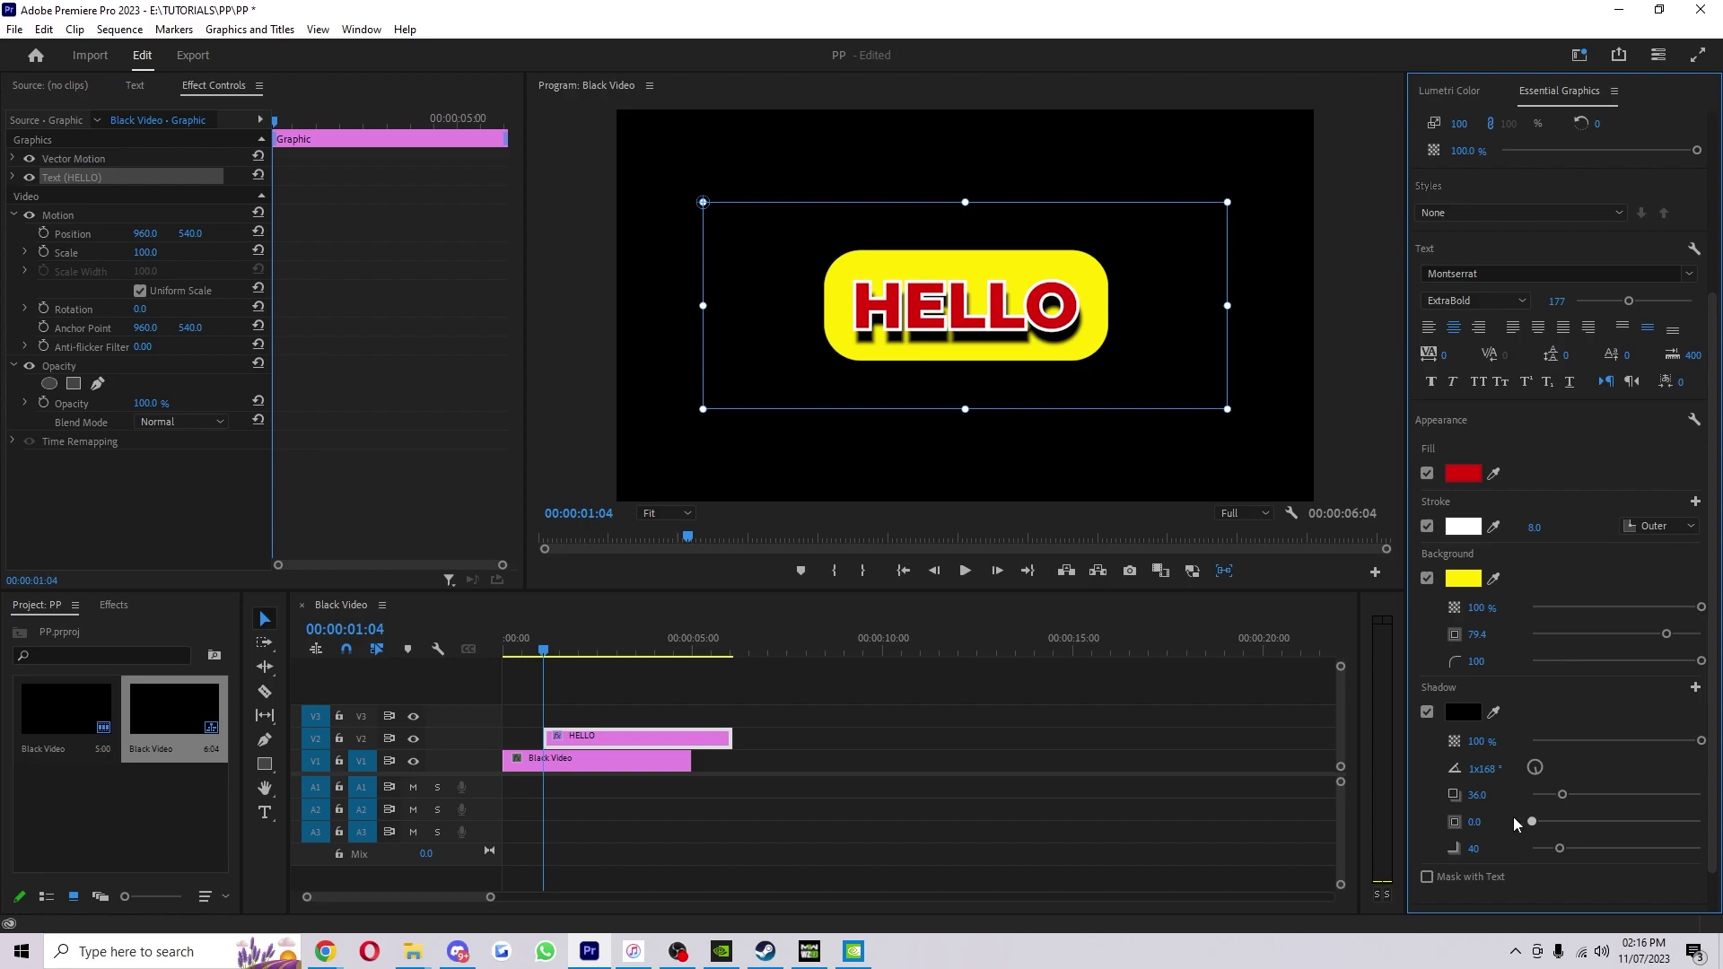
{"action": "left_click_drag", "start_coordinate": [1562, 853], "coordinate": [1660, 836]}
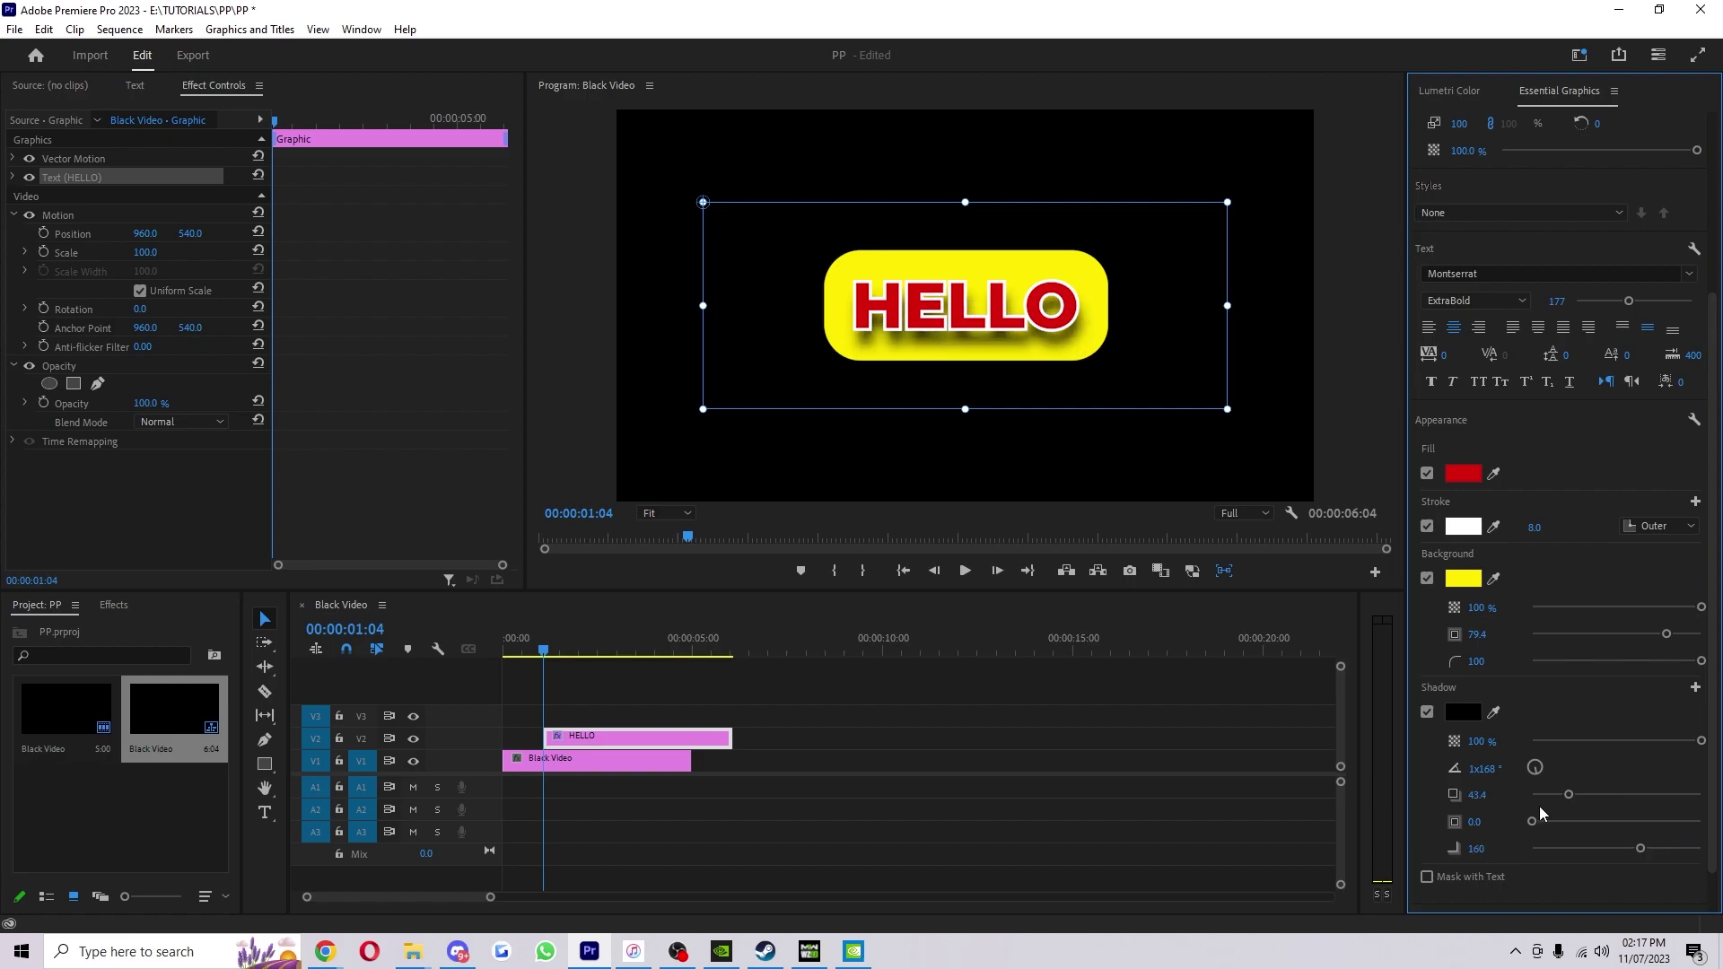
{"action": "left_click_drag", "start_coordinate": [1534, 821], "coordinate": [1530, 768]}
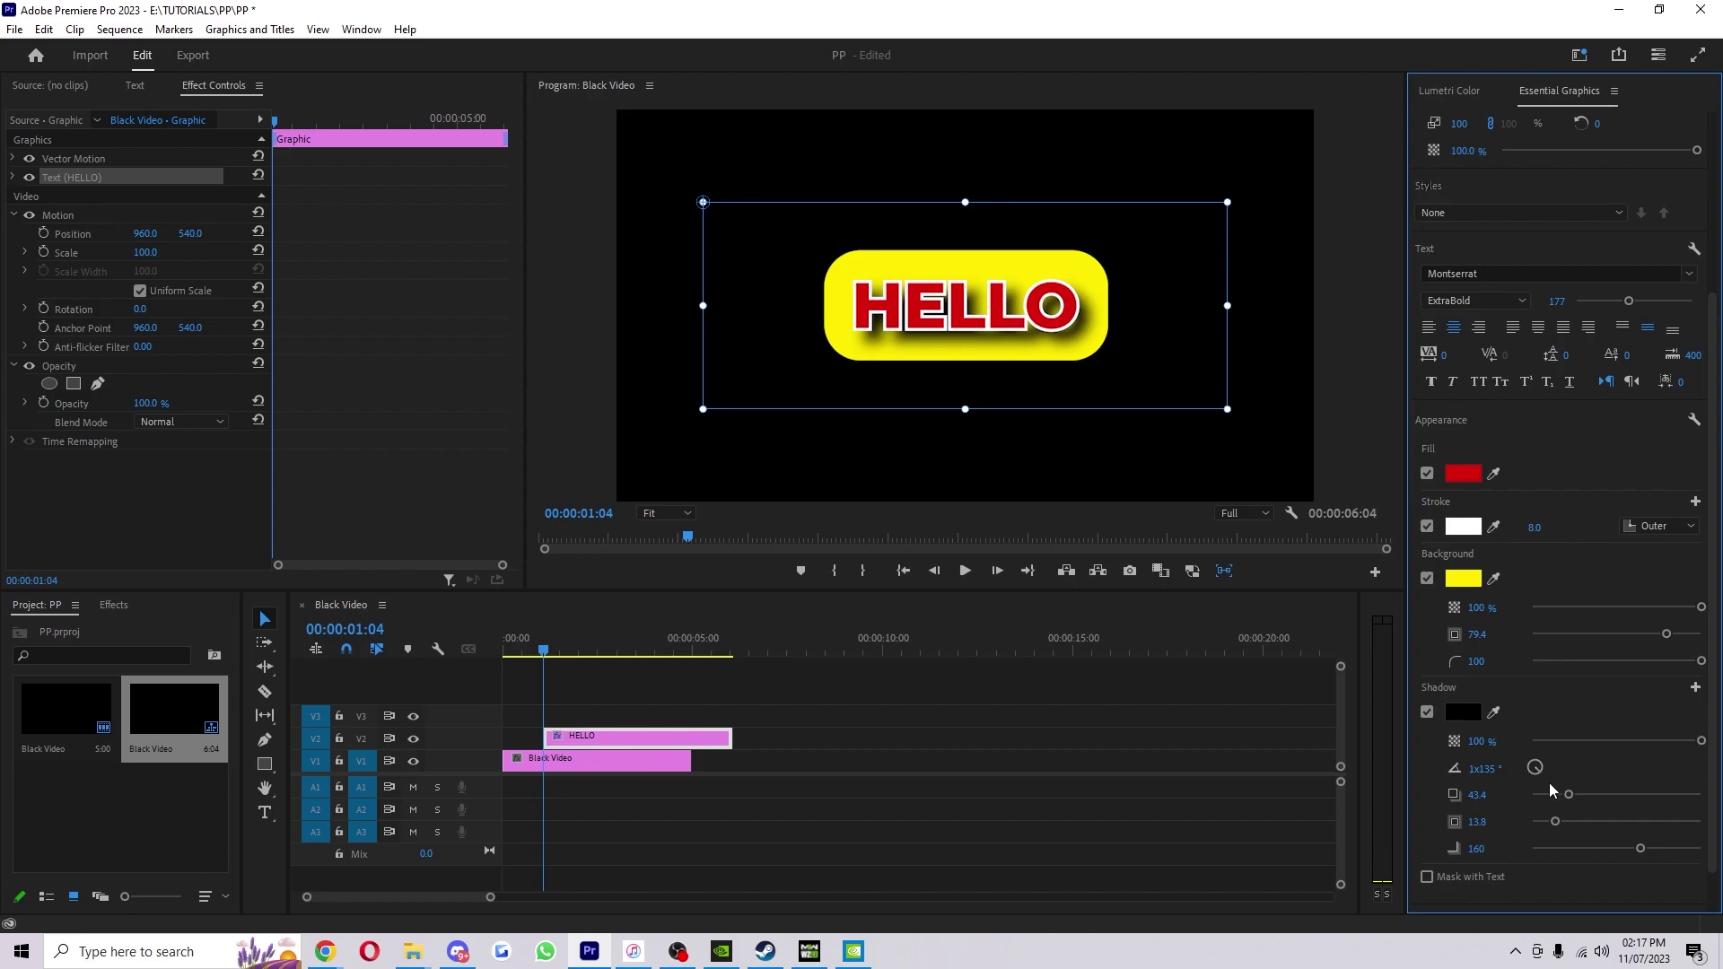
{"action": "left_click", "coordinate": [1214, 480]}
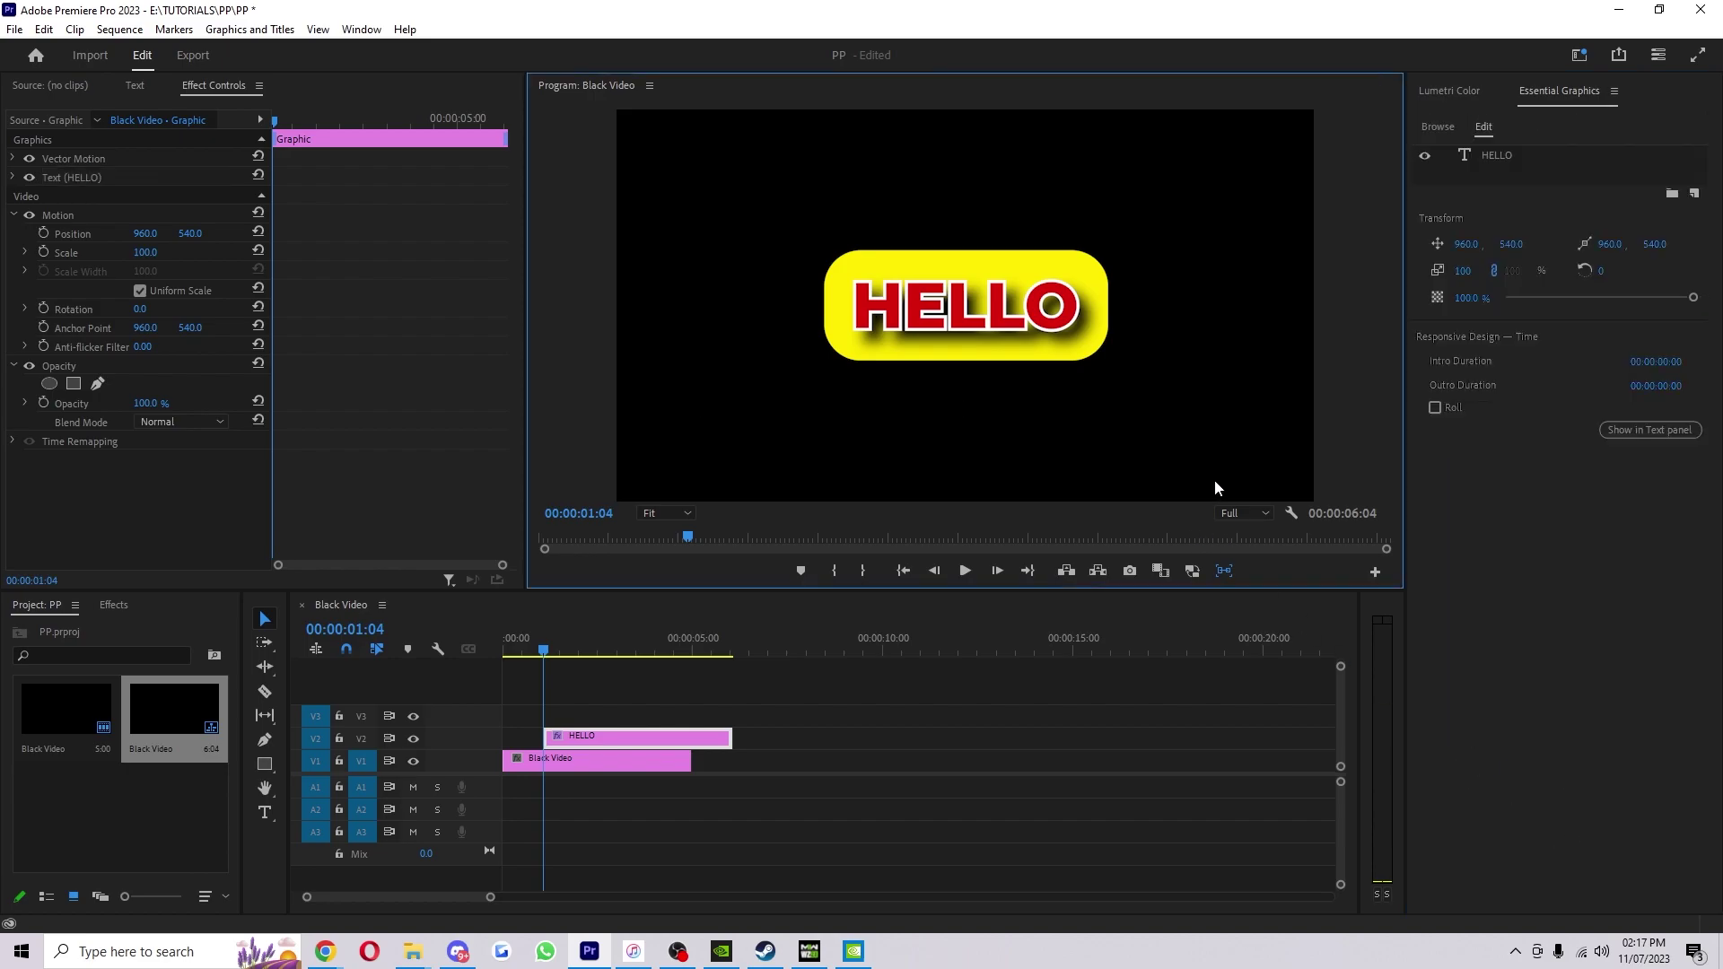